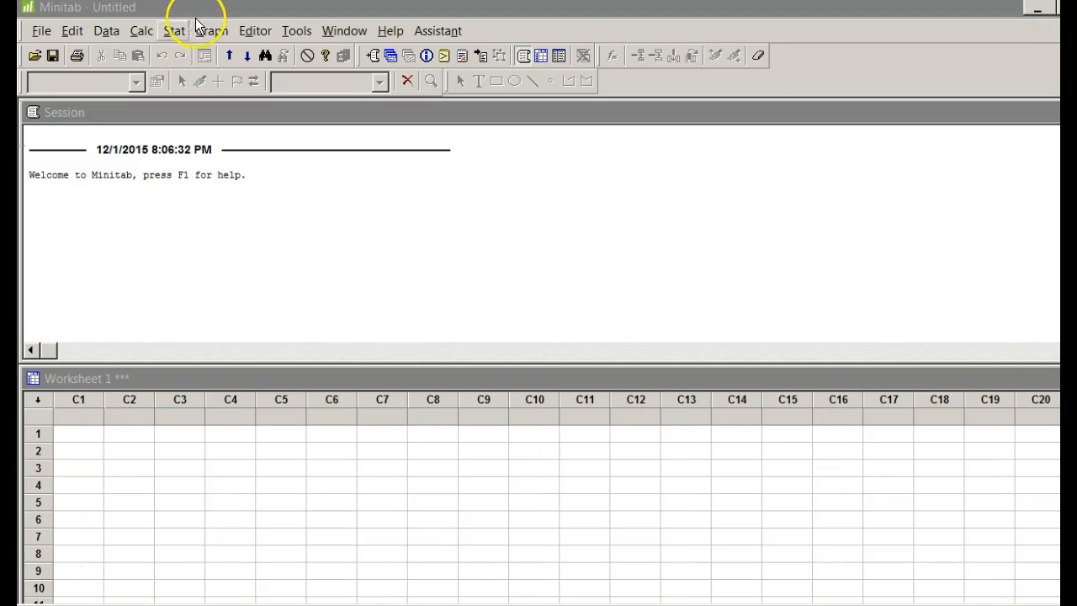
- Open the project MATH221_ LabData Minitab from the Math221 folder on the pshop$ (G:) drive
click(45, 32)
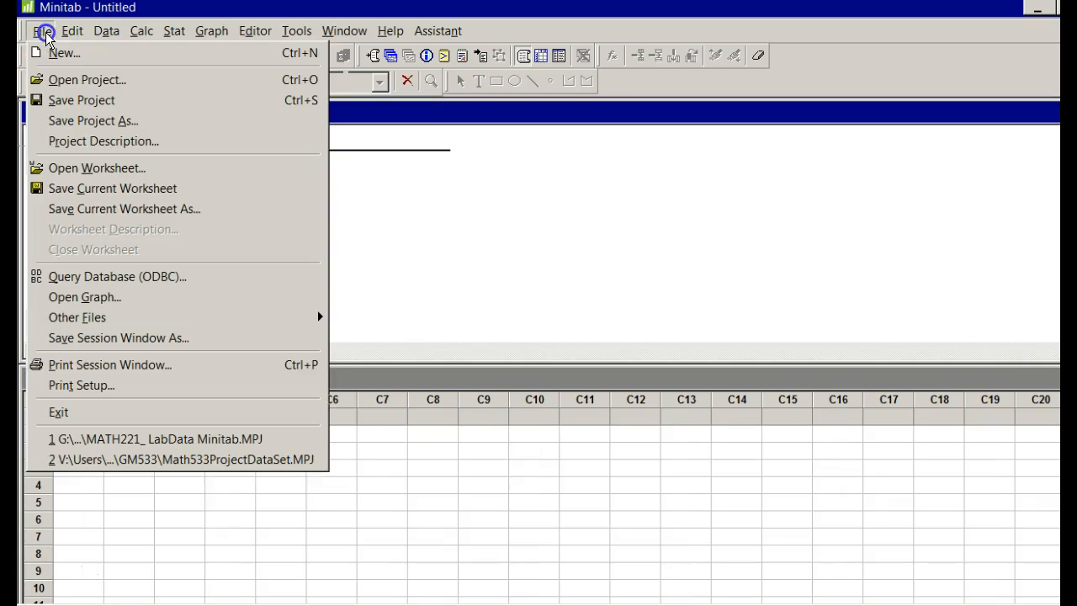
click(59, 79)
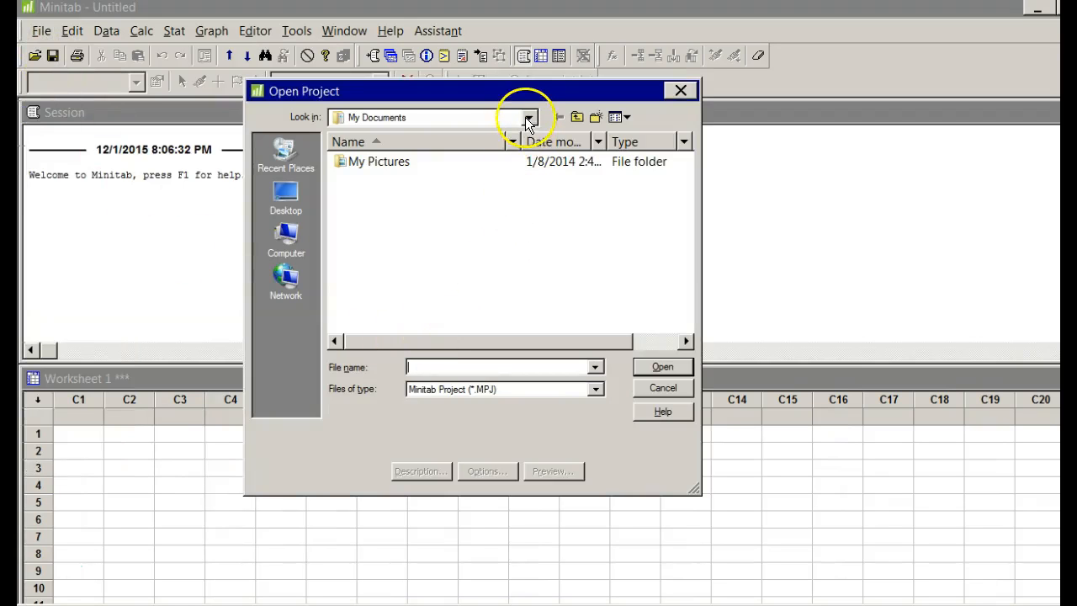
click(531, 117)
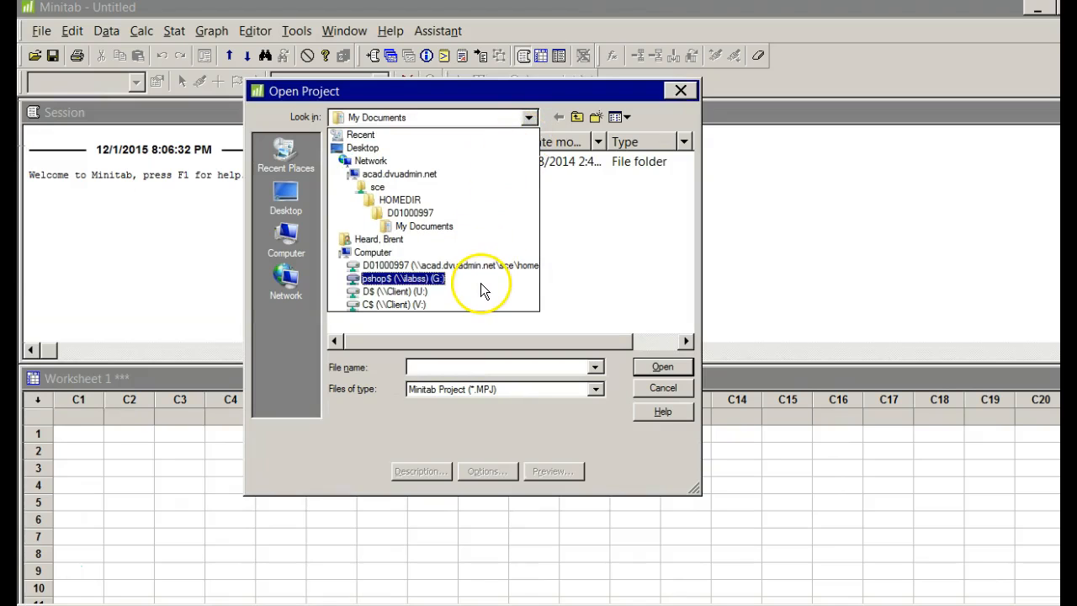
click(435, 280)
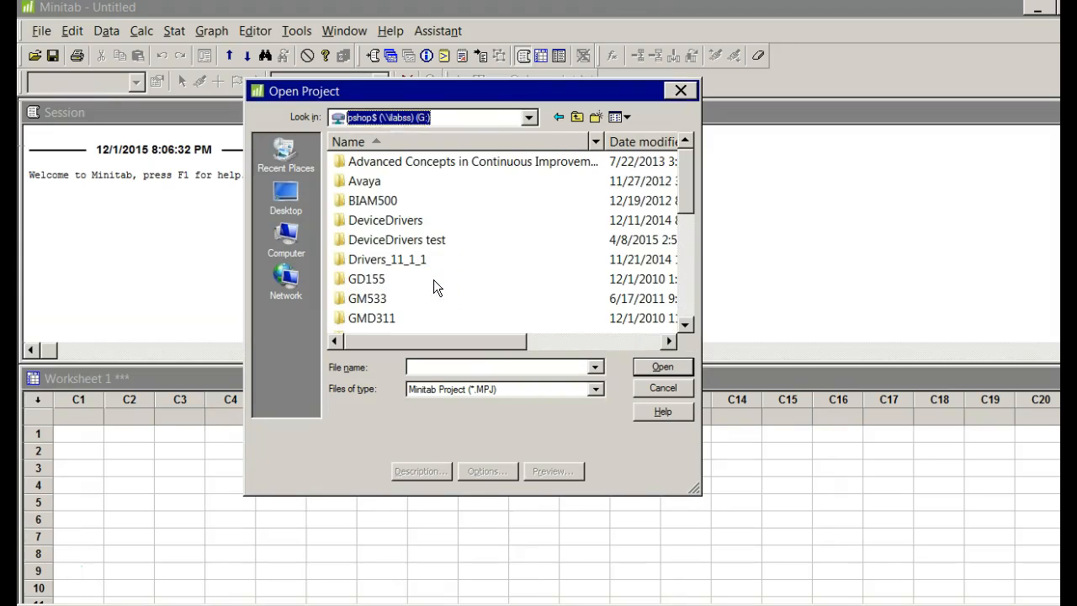
drag(687, 193, 678, 263)
double_click(417, 201)
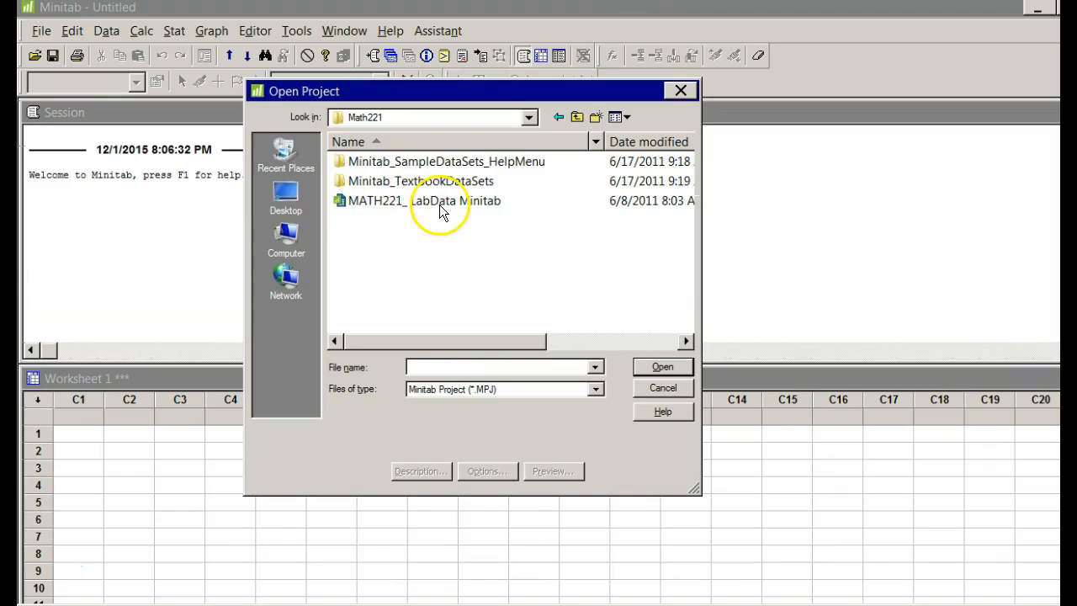
double_click(413, 202)
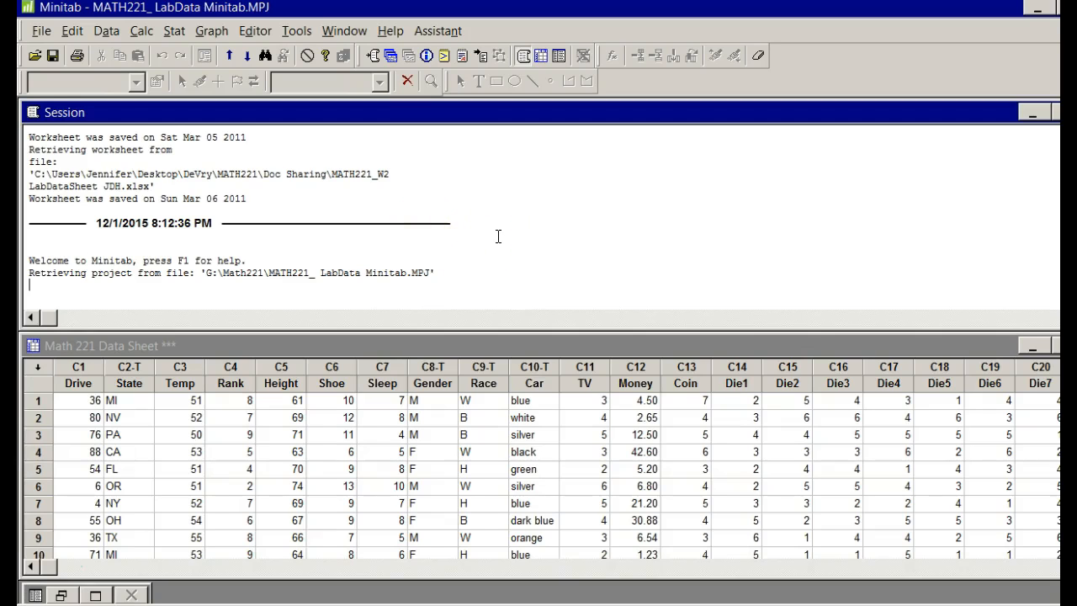
- Name the first two empty worksheet columns after Die10: C24 as Mean and C25 as Median
click(54, 565)
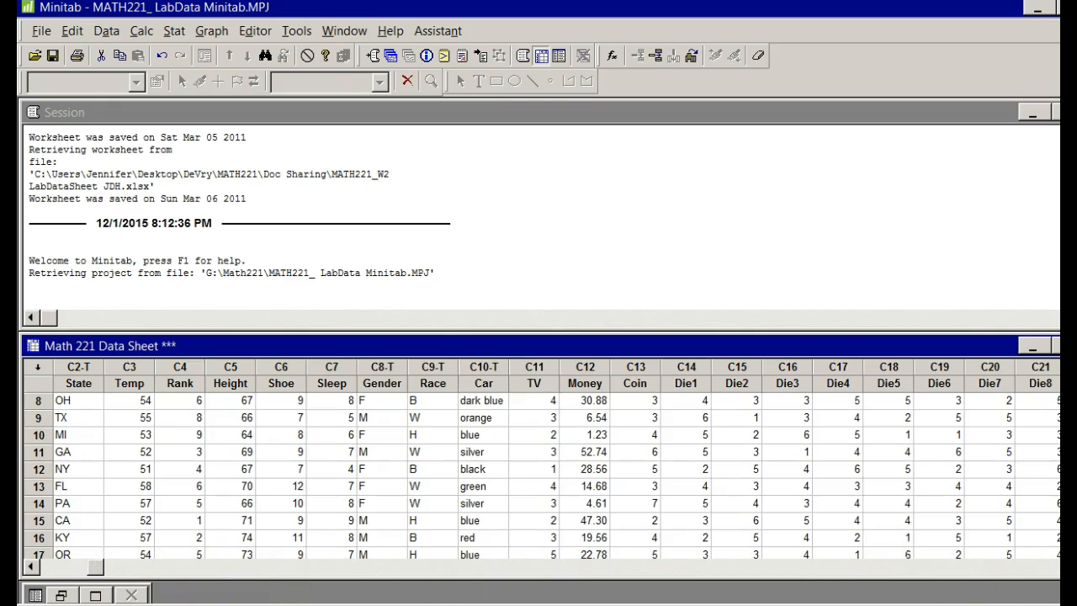
scroll(555, 468, right, 2)
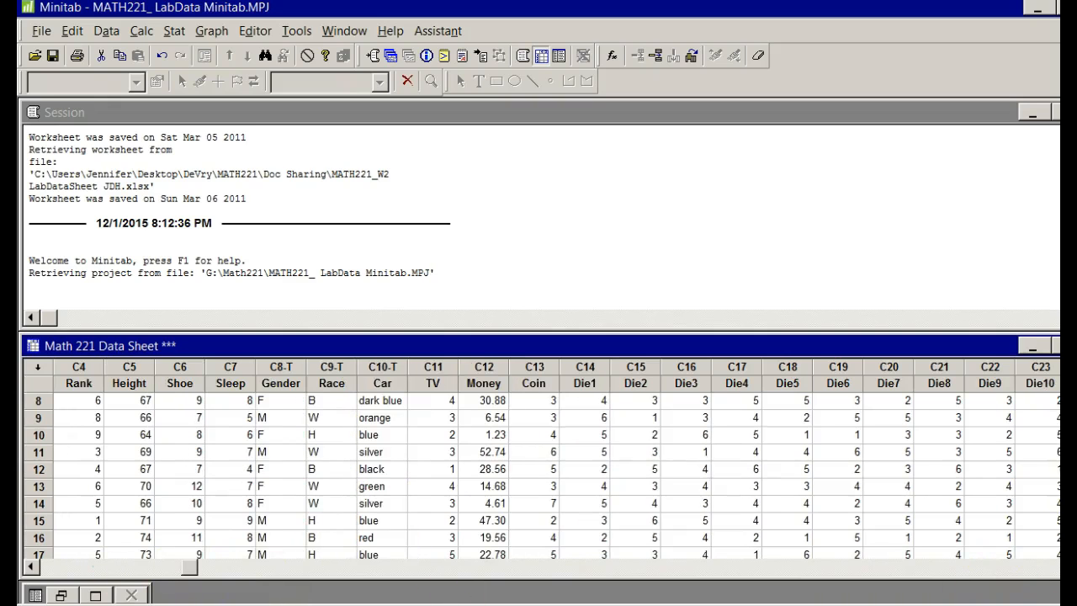
scroll(555, 468, right, 4)
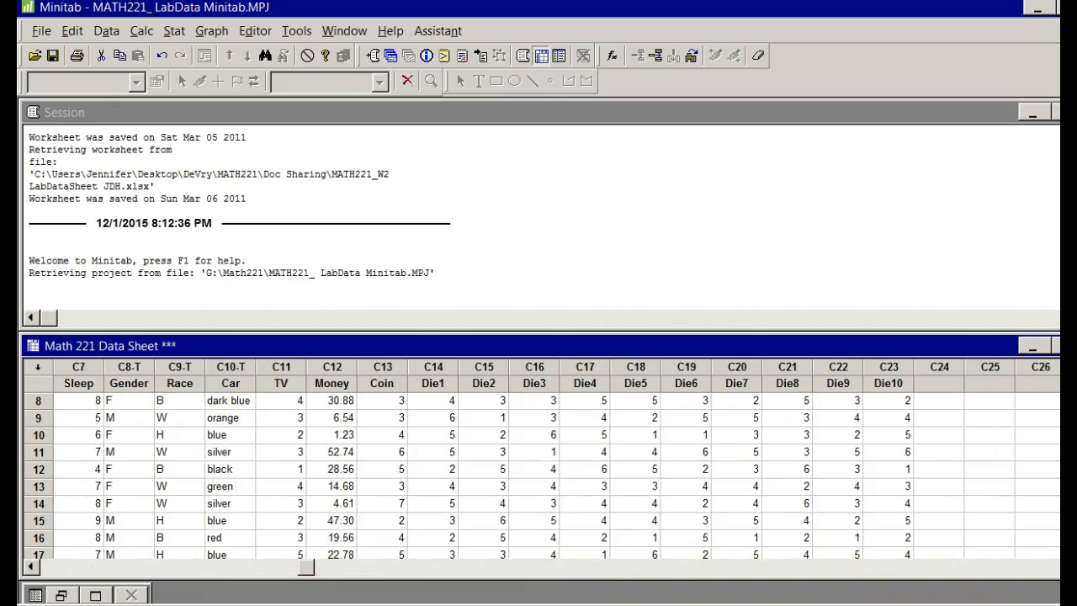
scroll(556, 467, right, 3)
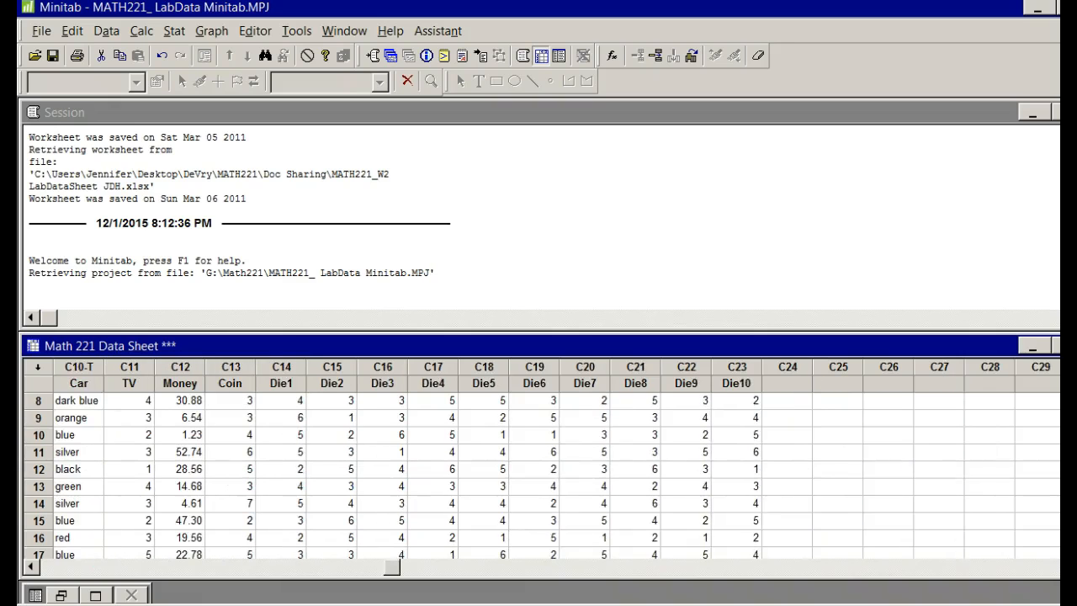
scroll(653, 450, right, 3)
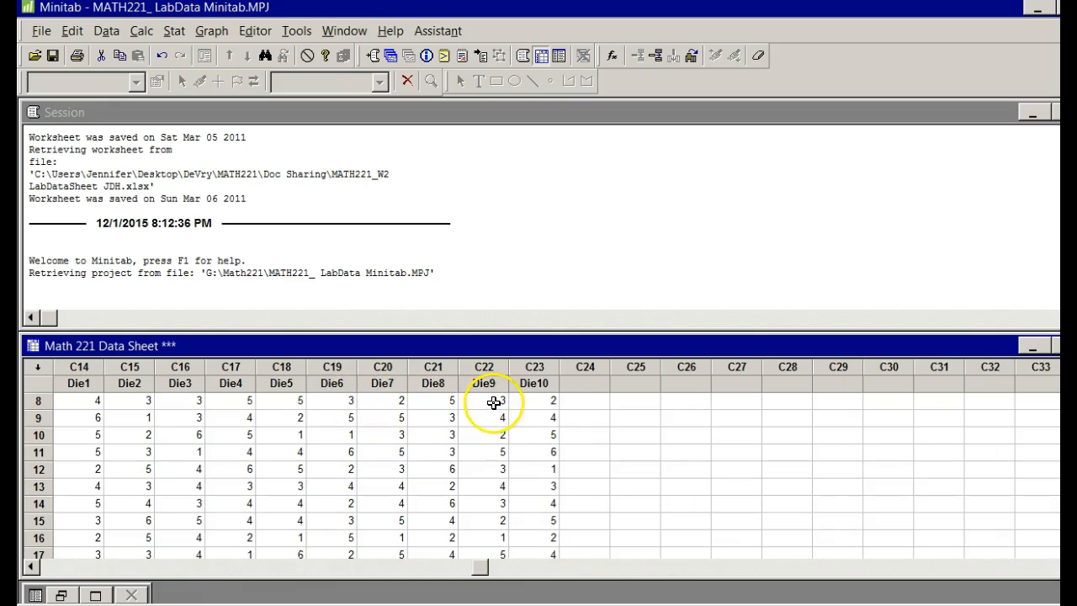
click(582, 383)
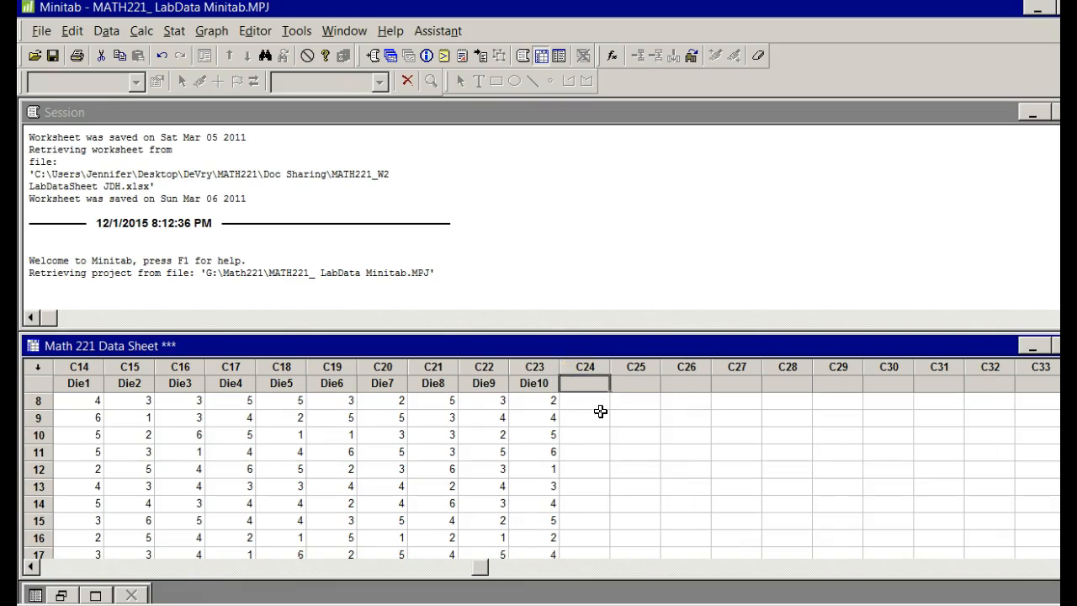
text(Mean)
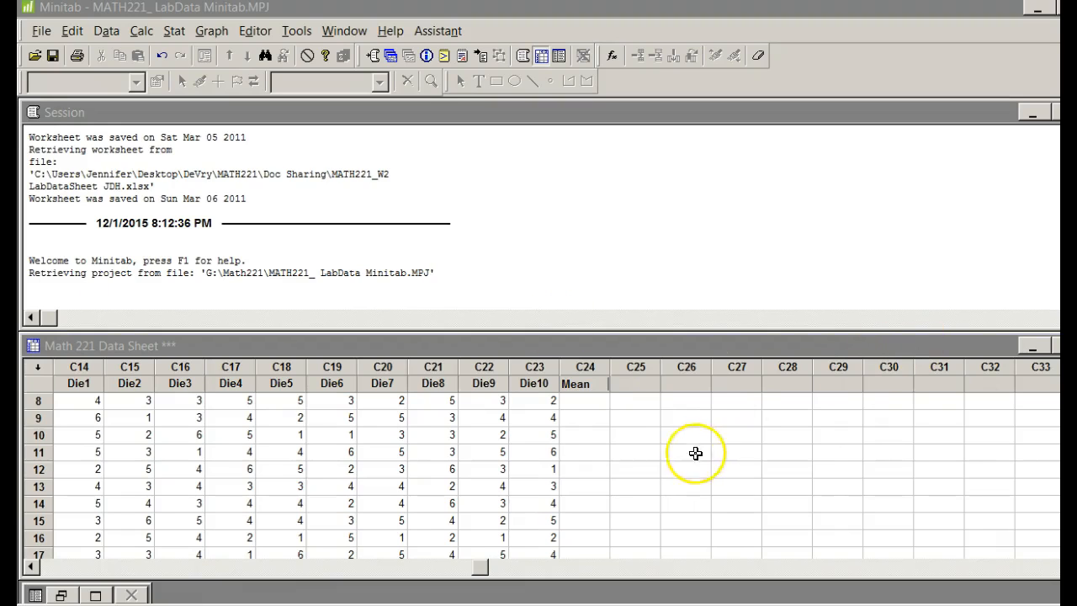
click(644, 390)
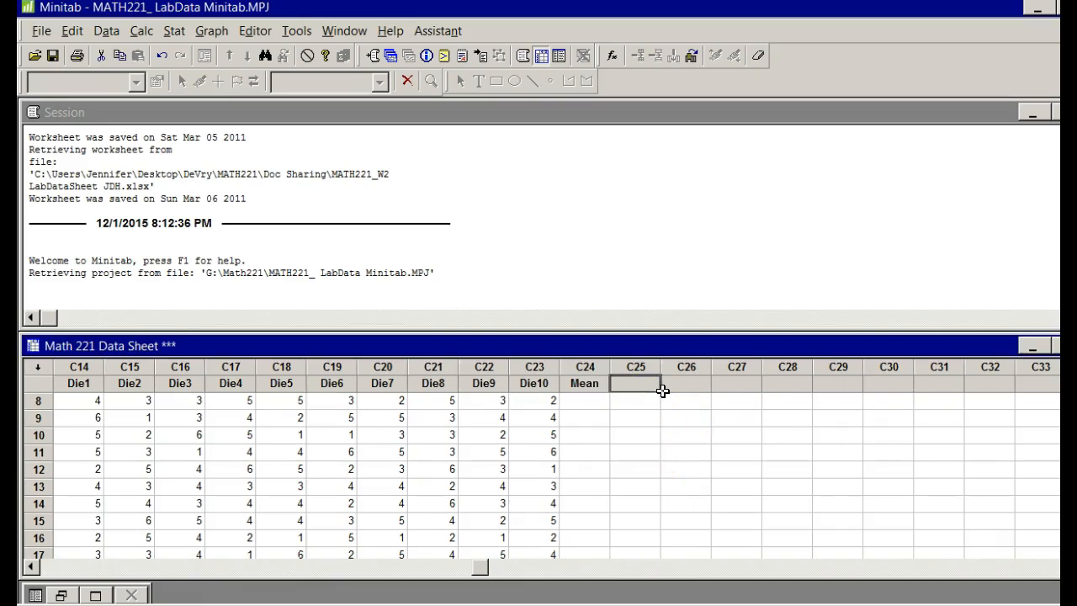
text(Median)
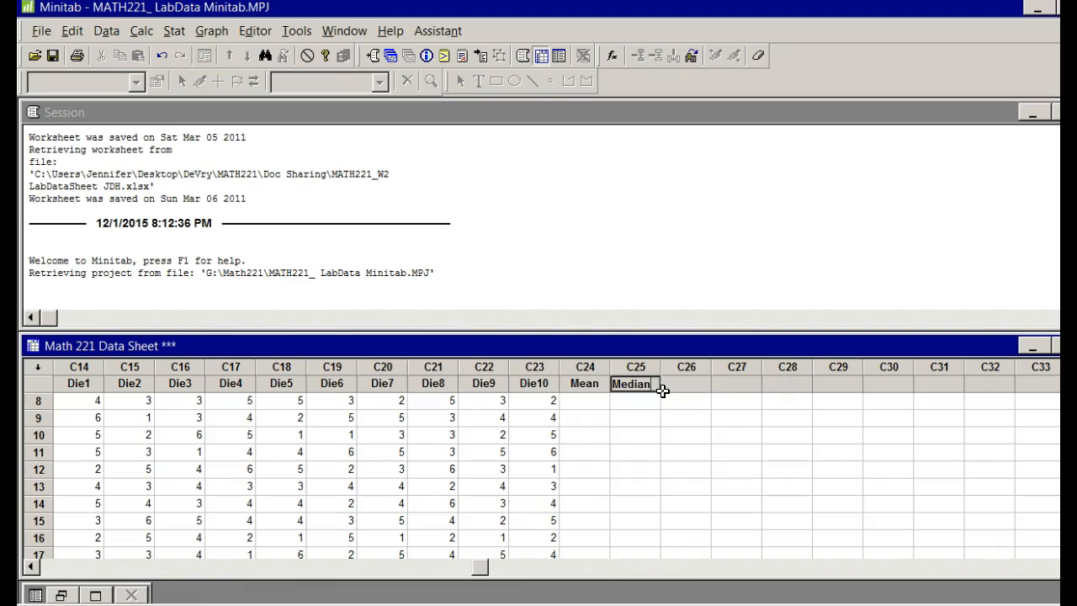
key(Return)
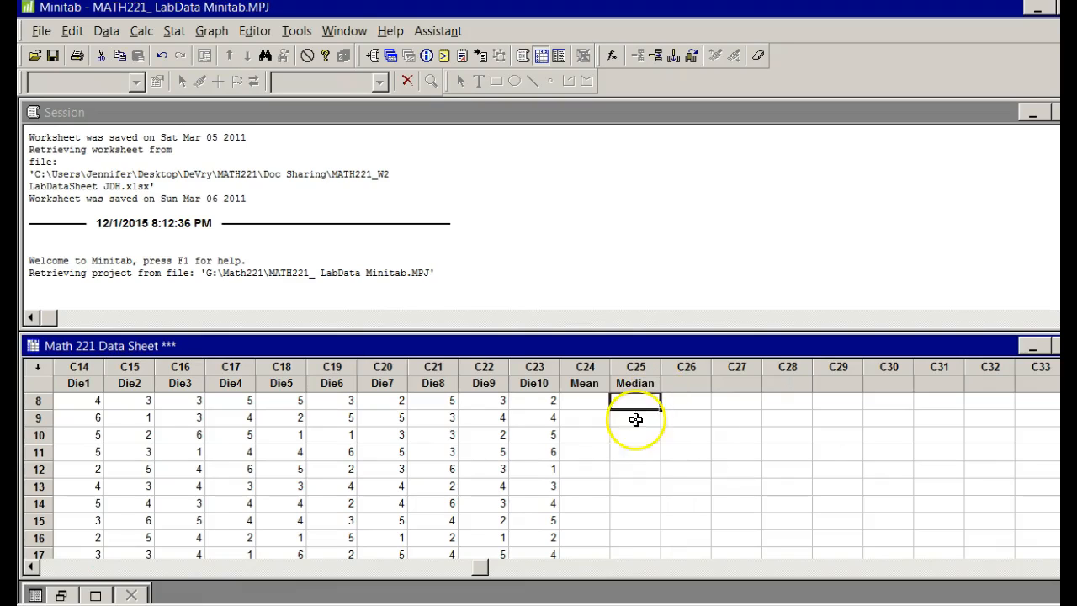
- Start a Row Statistics calculation with Mean as the statistic
scroll(633, 429, up, 3)
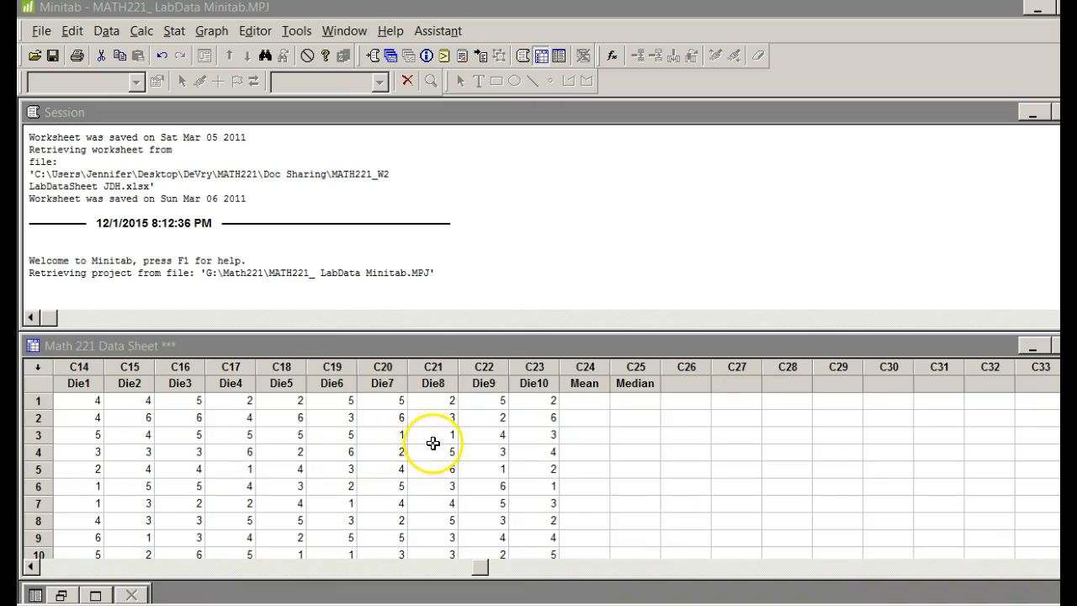
click(143, 31)
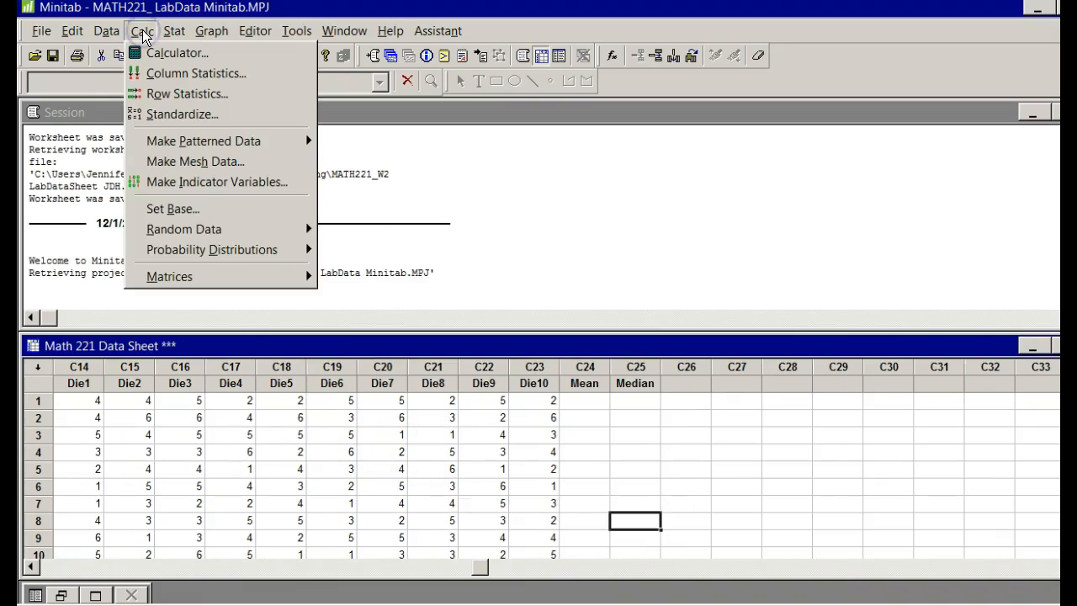
click(165, 95)
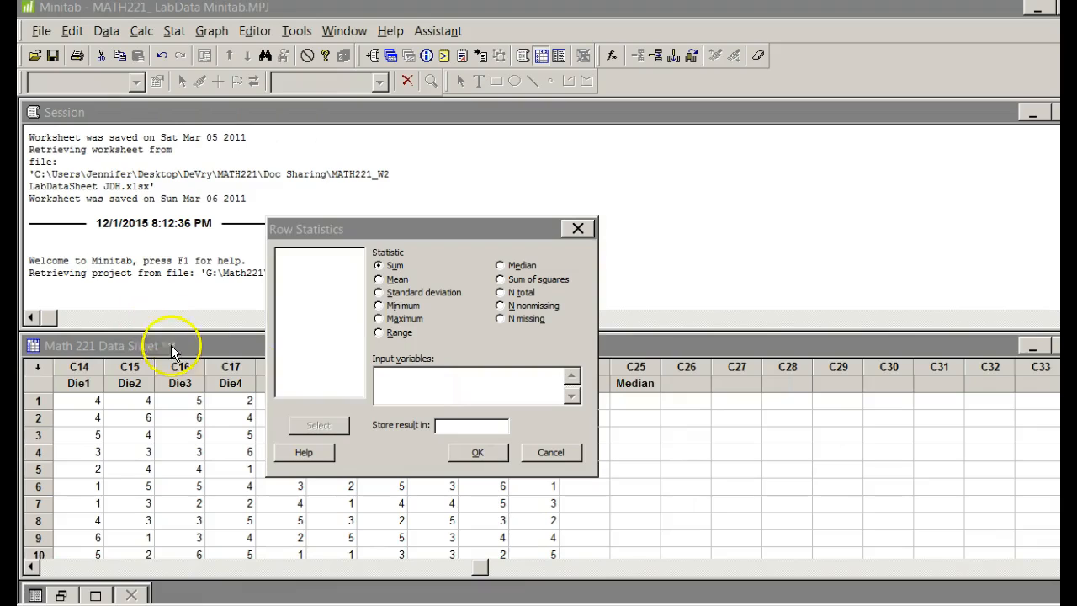
click(379, 281)
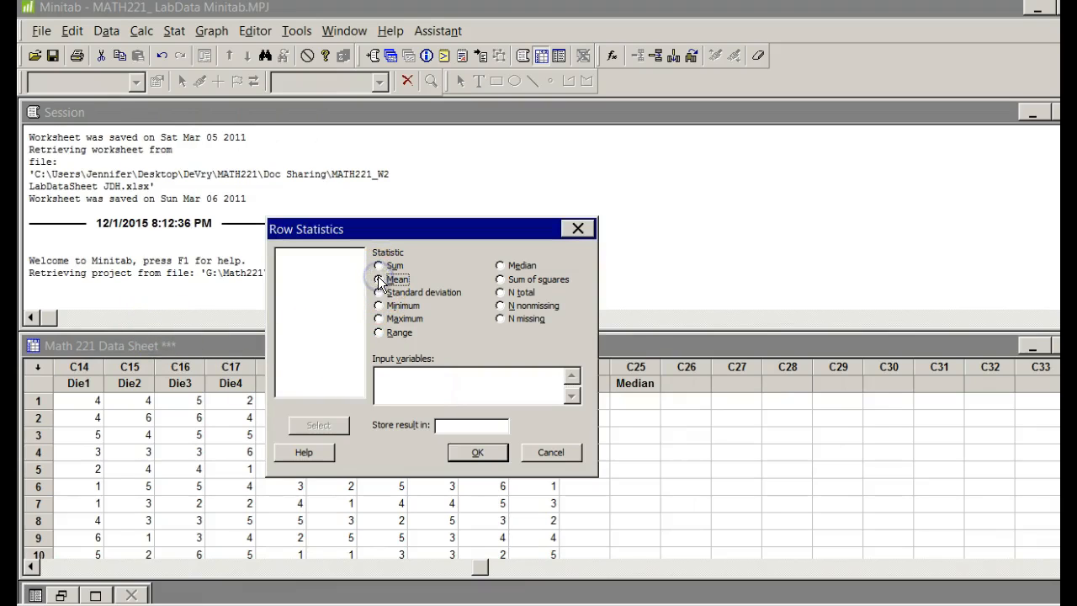
- Add the columns Die1 through Die10 as the input variables of the row statistics
click(401, 377)
click(358, 326)
drag(357, 326, 358, 365)
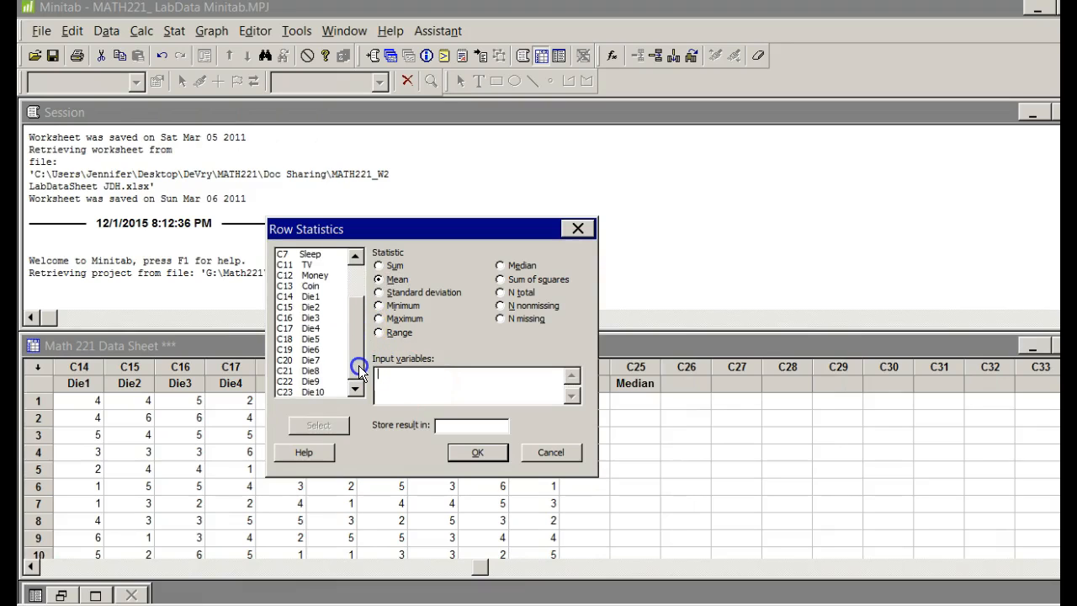
double_click(318, 297)
click(317, 308)
double_click(317, 308)
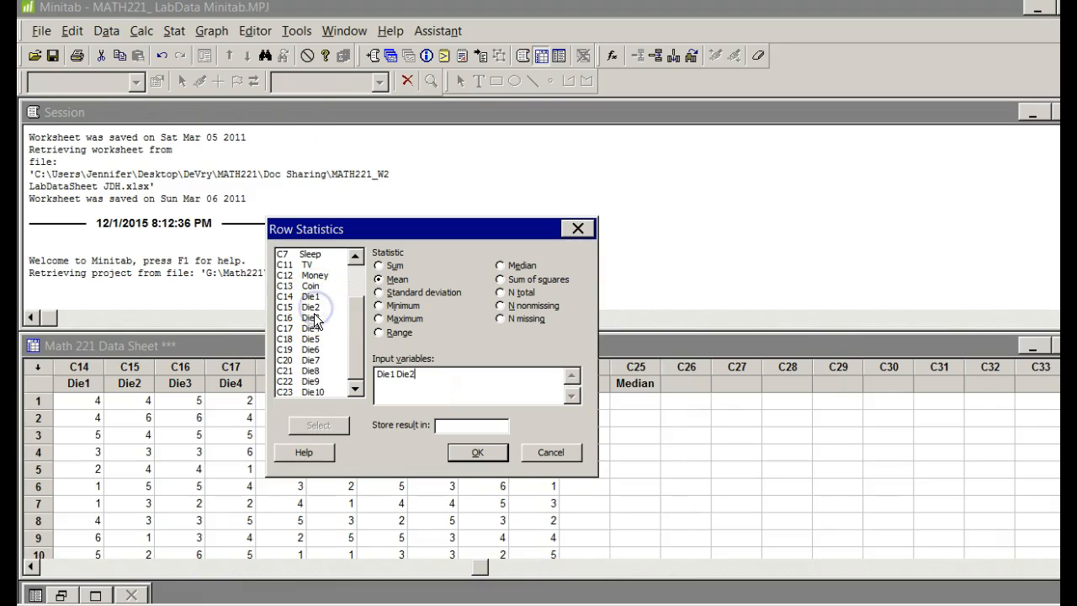
double_click(315, 318)
double_click(315, 328)
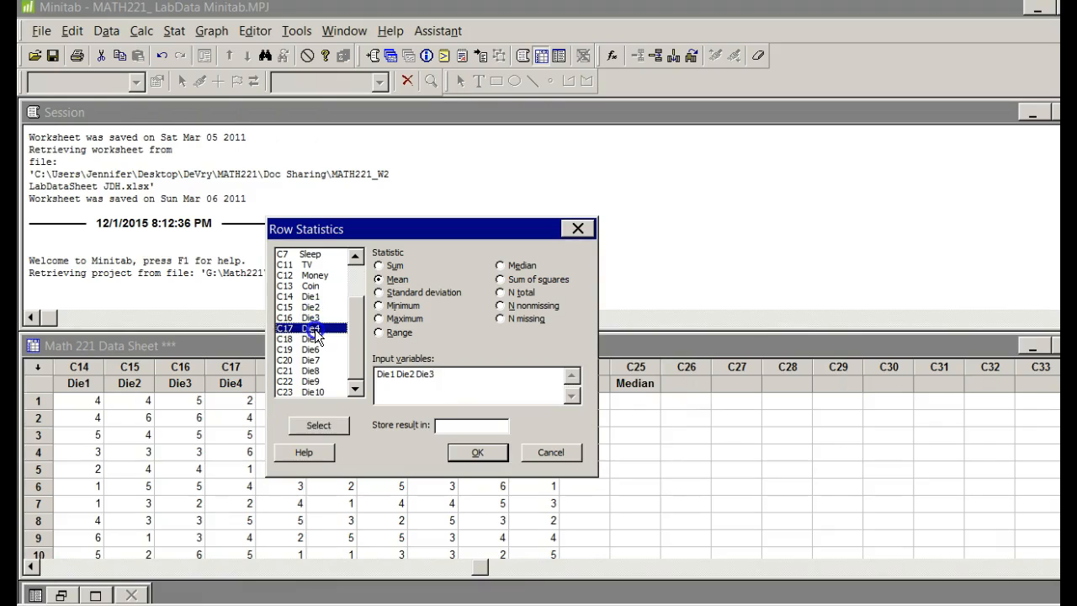
double_click(313, 339)
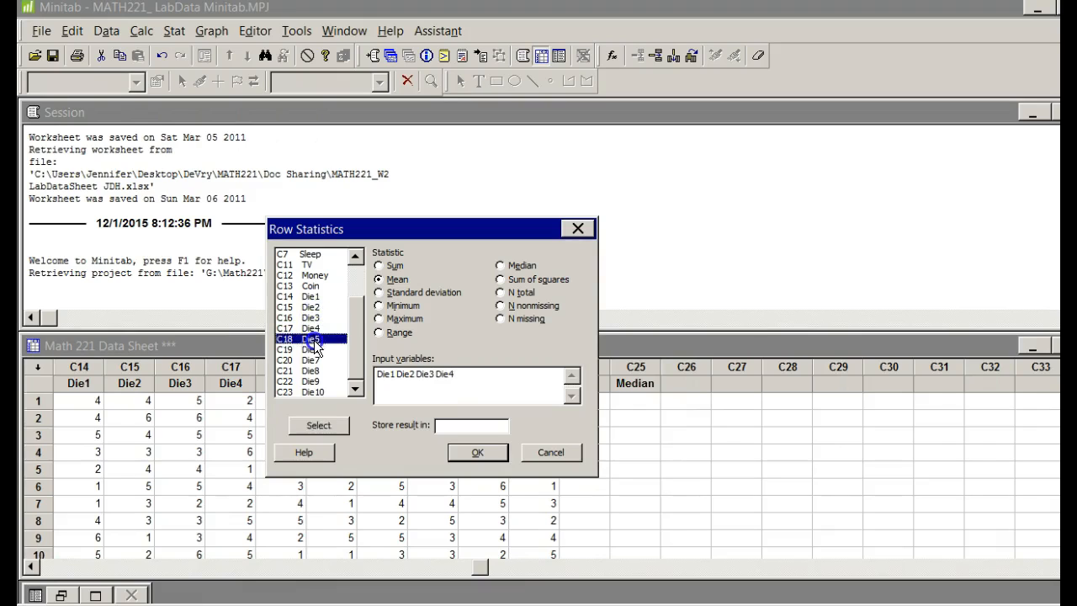
click(313, 350)
double_click(312, 350)
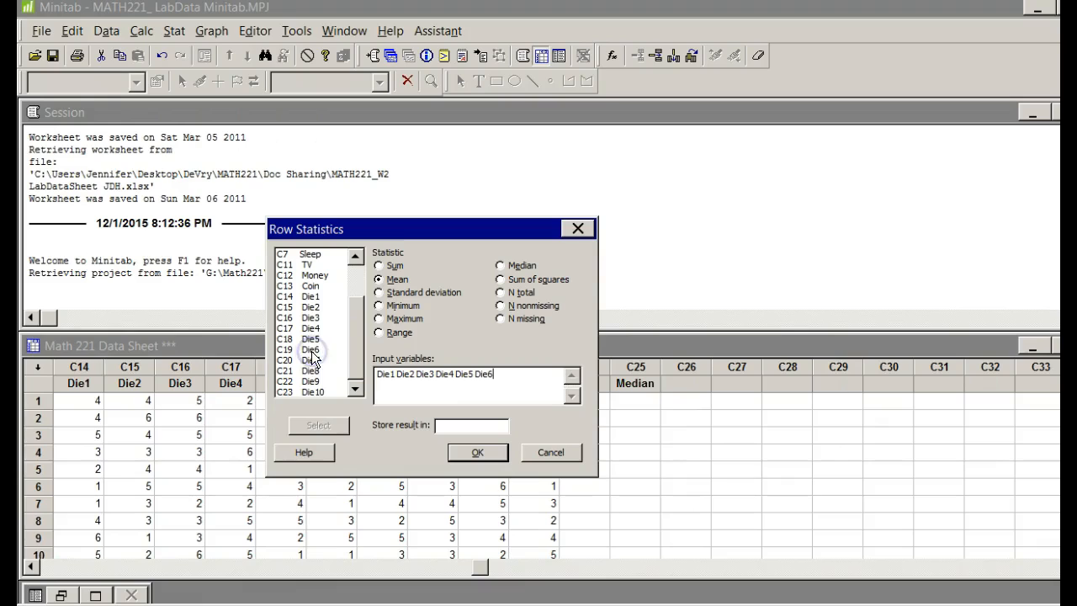
double_click(312, 360)
double_click(311, 371)
double_click(313, 382)
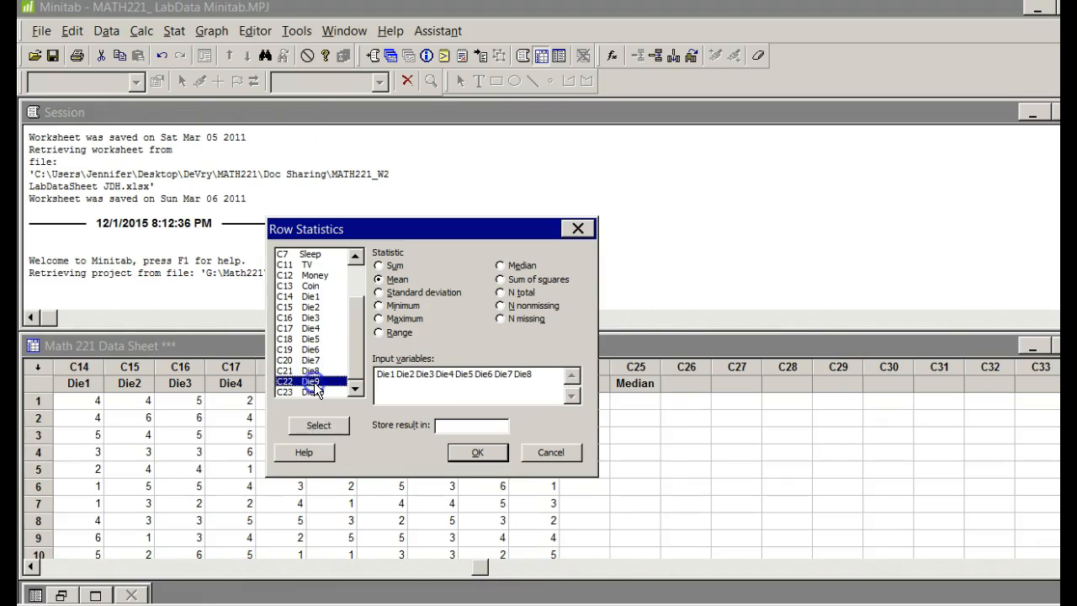
double_click(316, 392)
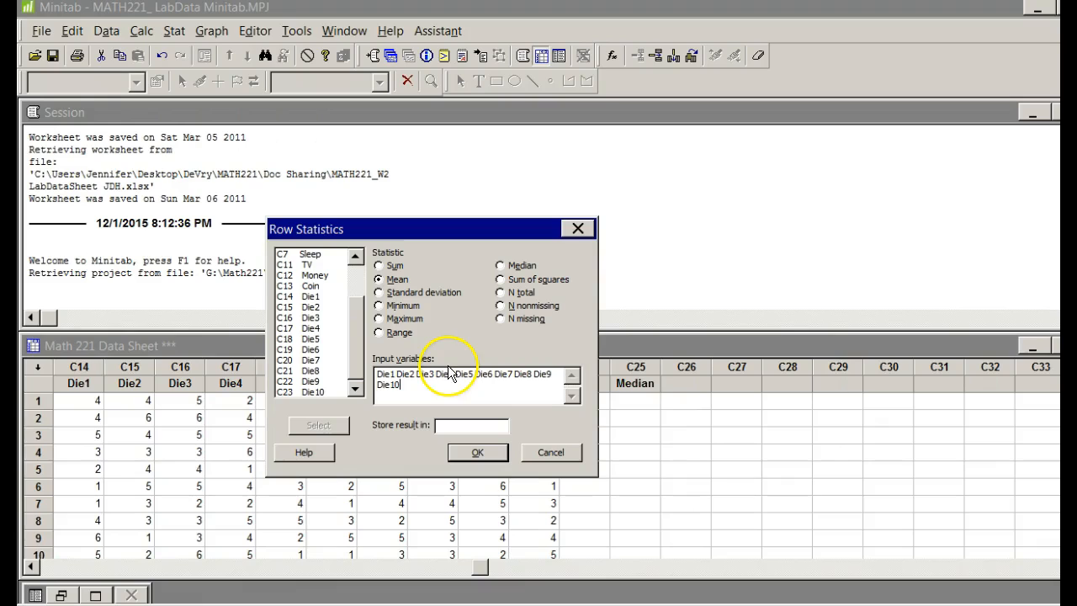
- Store the row statistics result in the Mean column and run the calculation
click(459, 426)
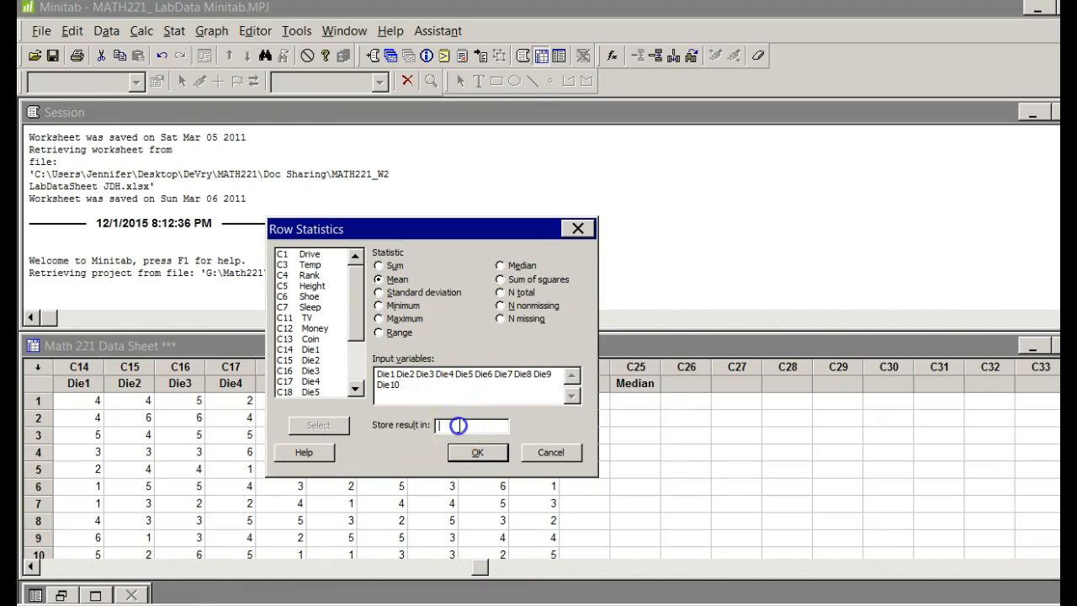
drag(362, 326, 361, 380)
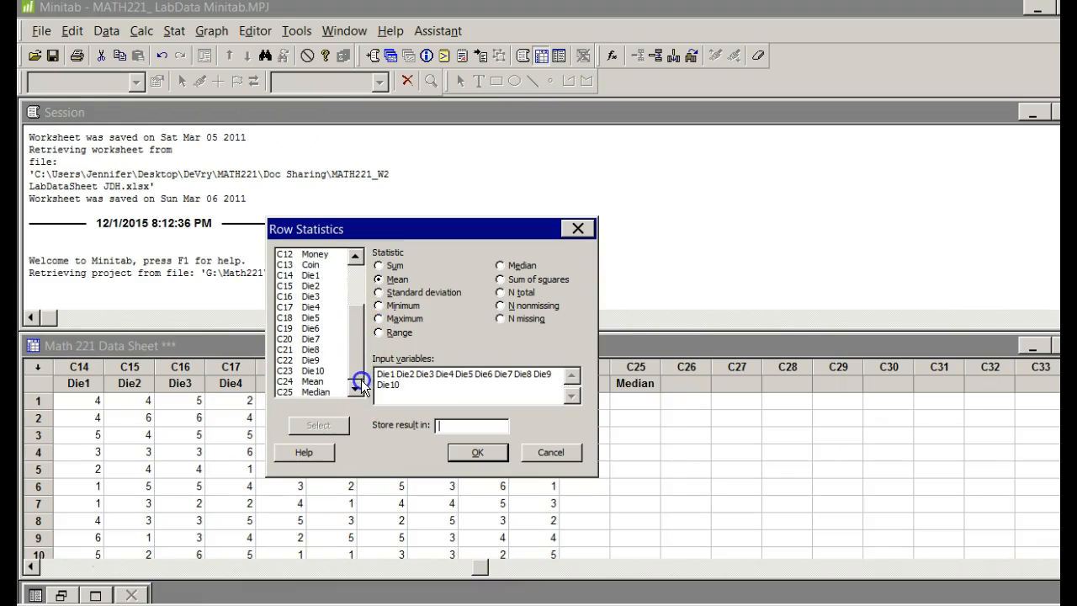
double_click(313, 382)
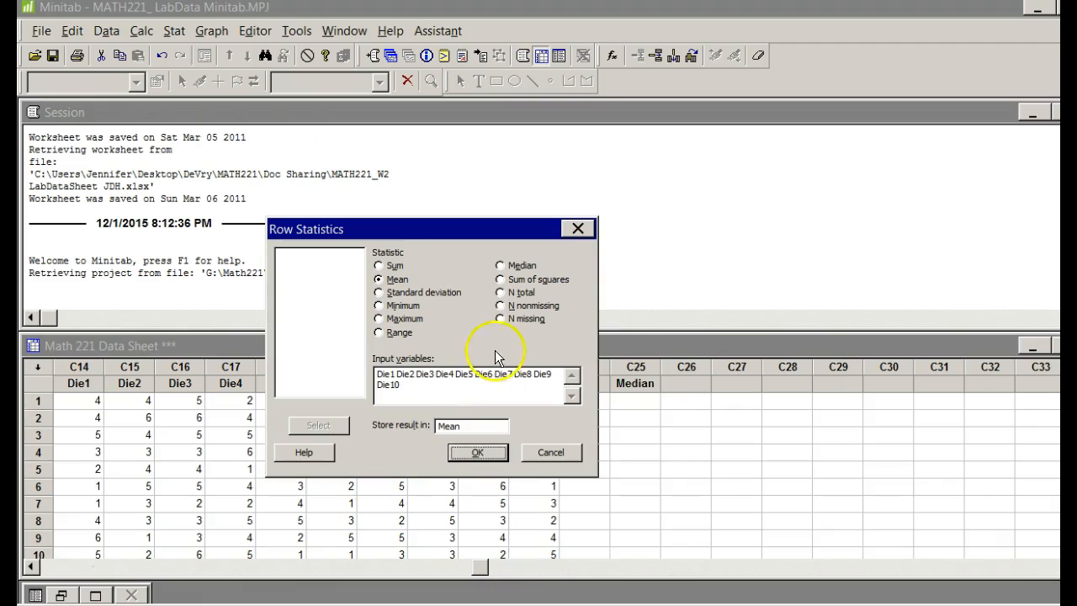
click(477, 452)
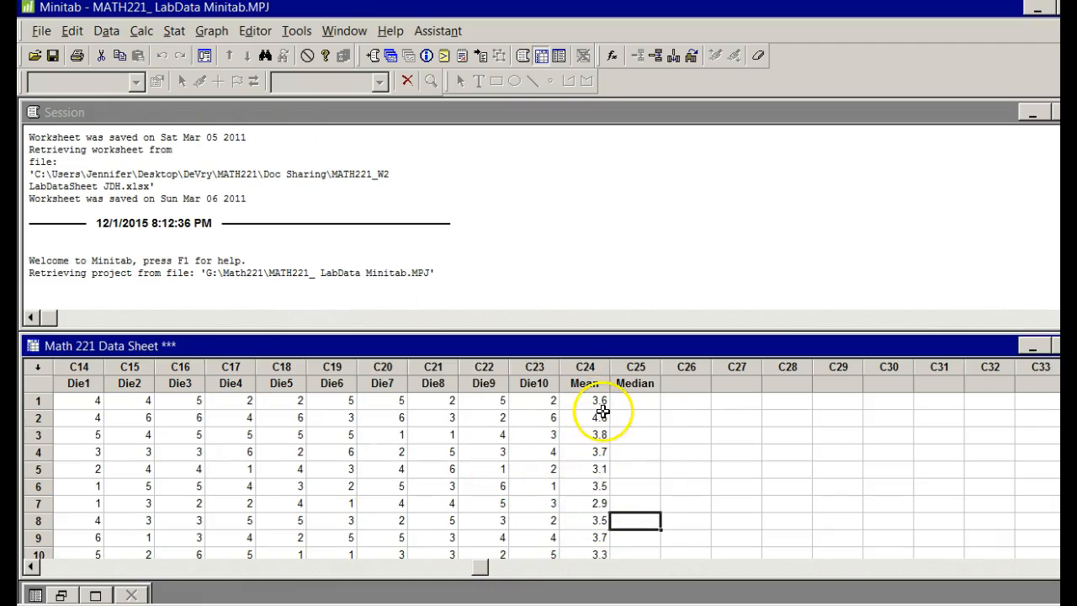
- Start another Row Statistics calculation with Median as the statistic, keeping Die1 through Die10 as the input variables
scroll(598, 430, down, 4)
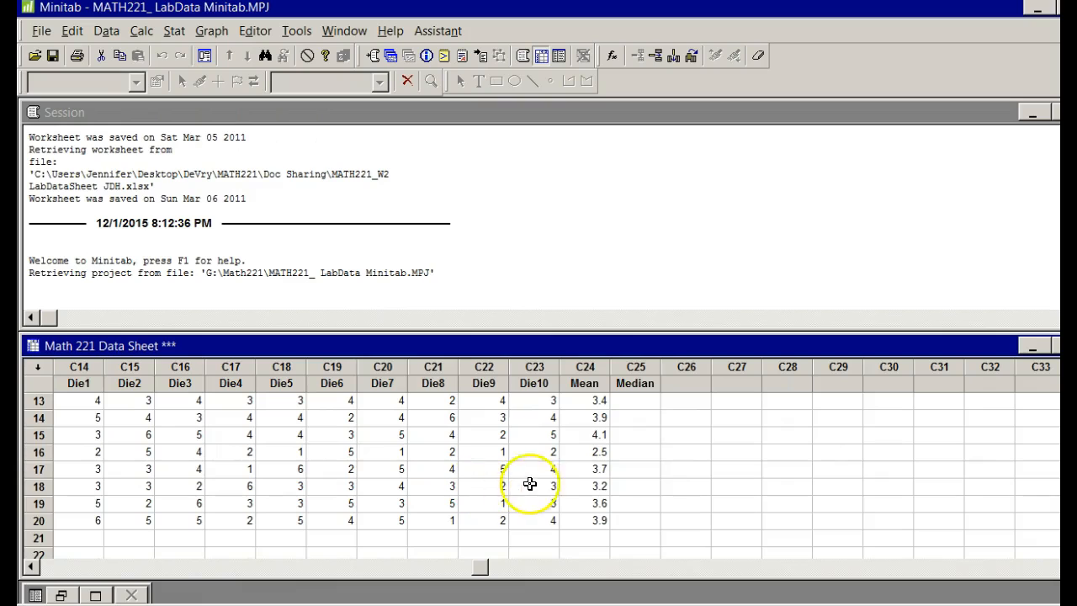
scroll(596, 492, up, 4)
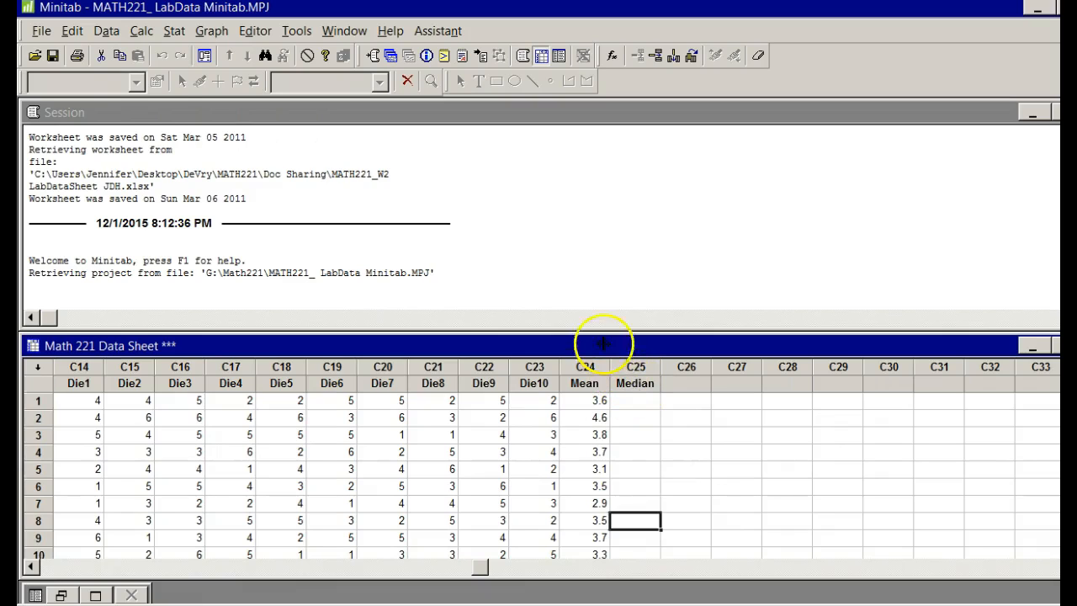
click(144, 32)
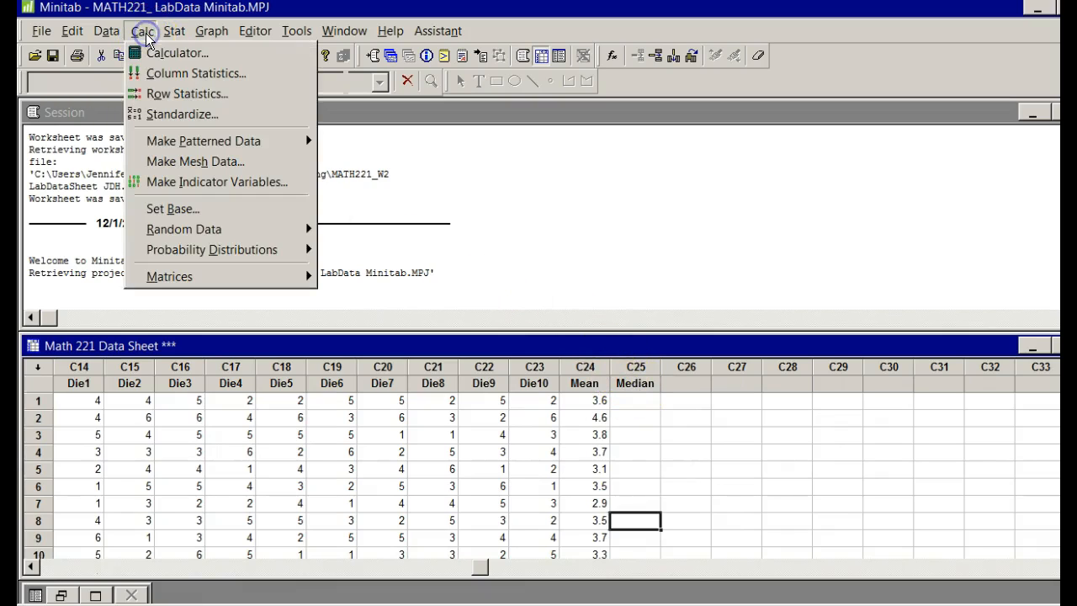
click(158, 93)
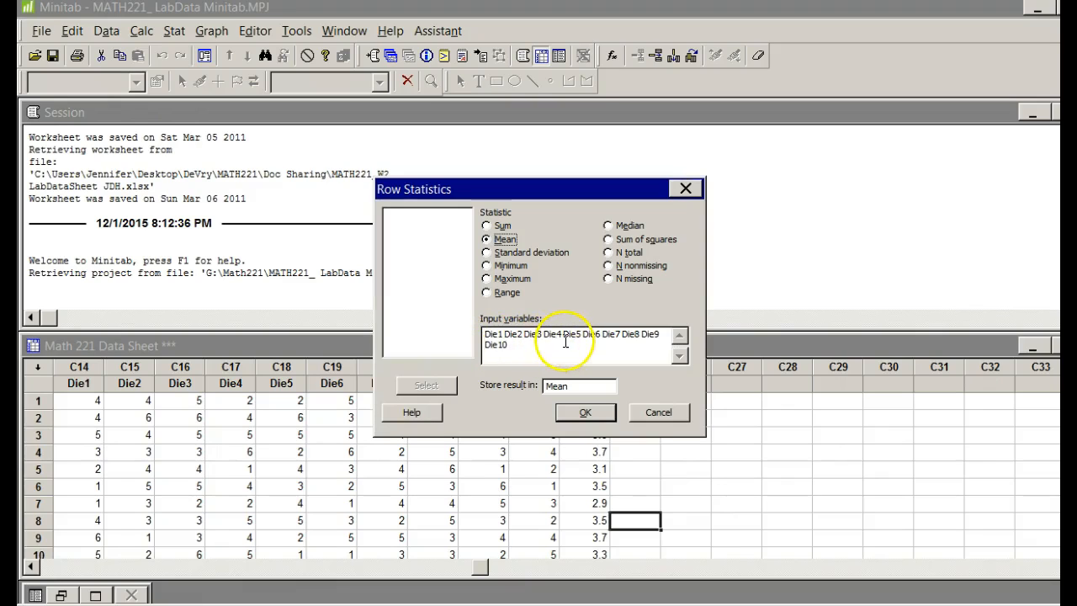
click(607, 225)
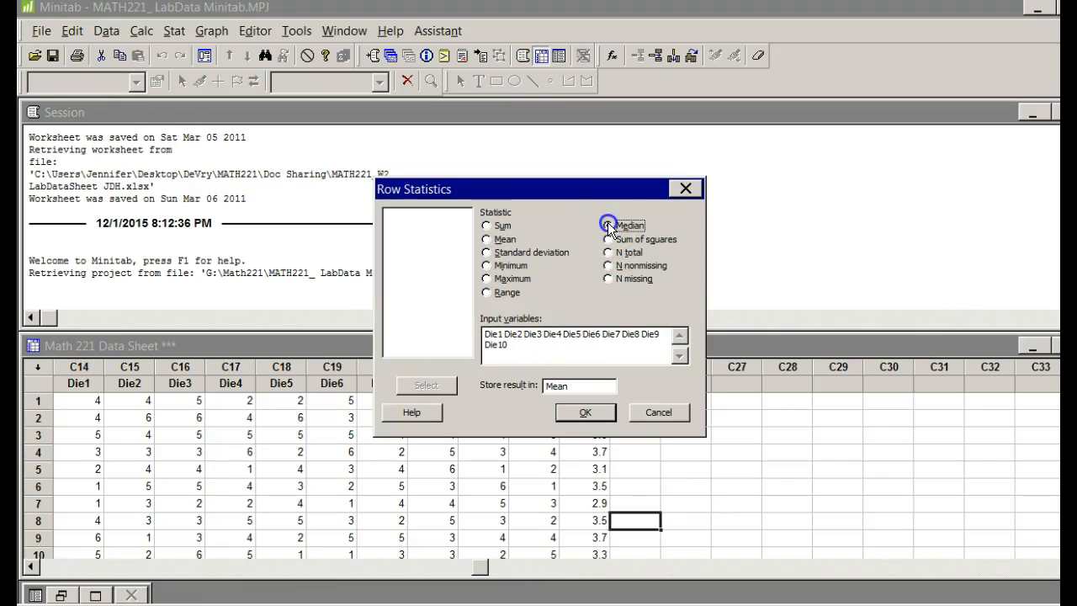
- Replace the storage column with Median and run the row statistics calculation
click(566, 384)
drag(566, 385, 546, 386)
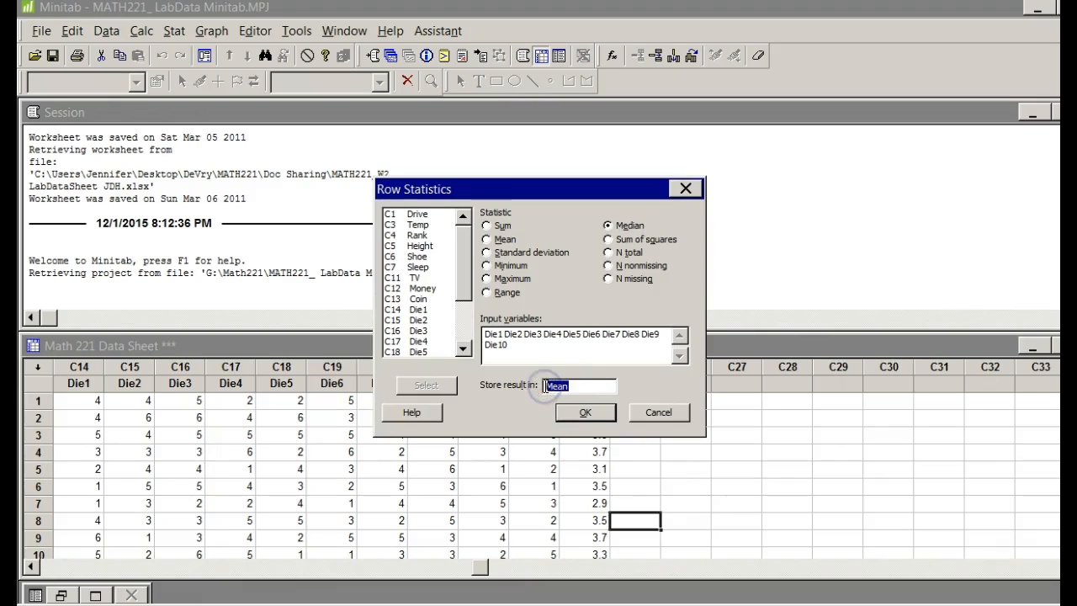
key(BackSpace)
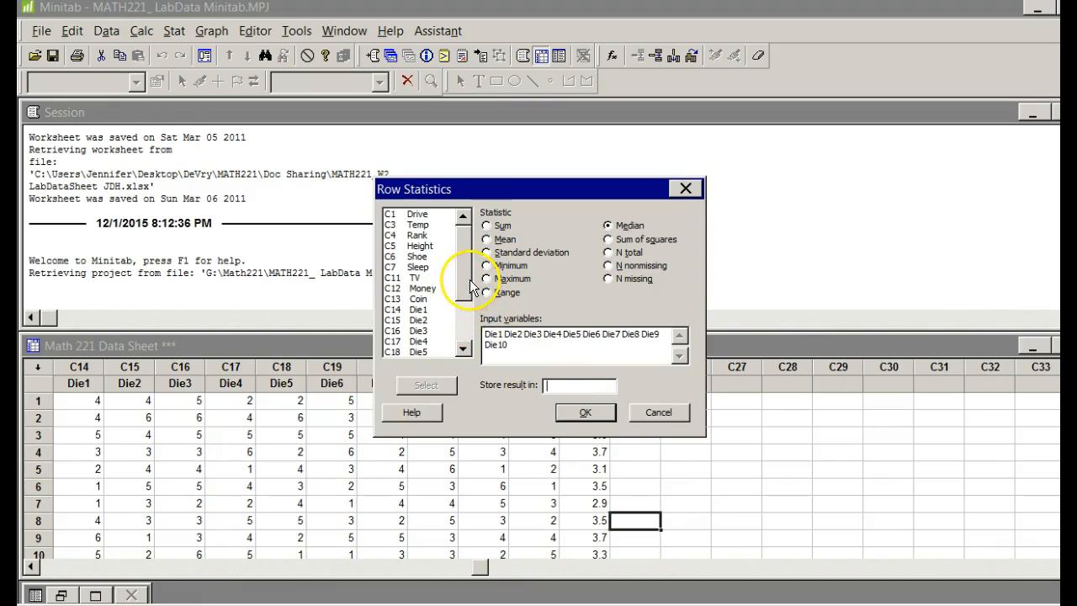
click(464, 331)
double_click(433, 353)
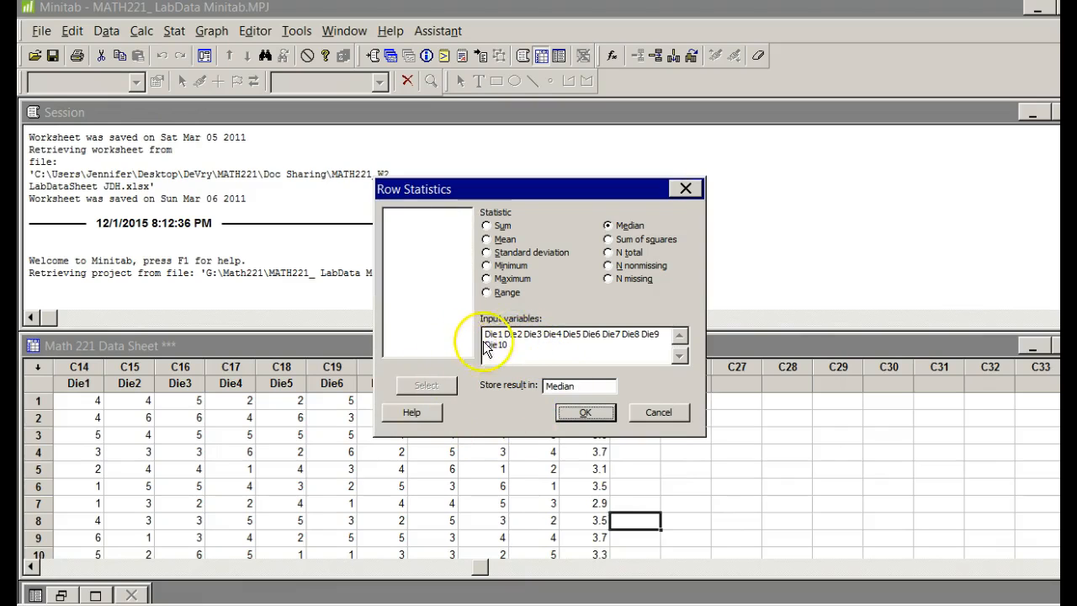
click(585, 412)
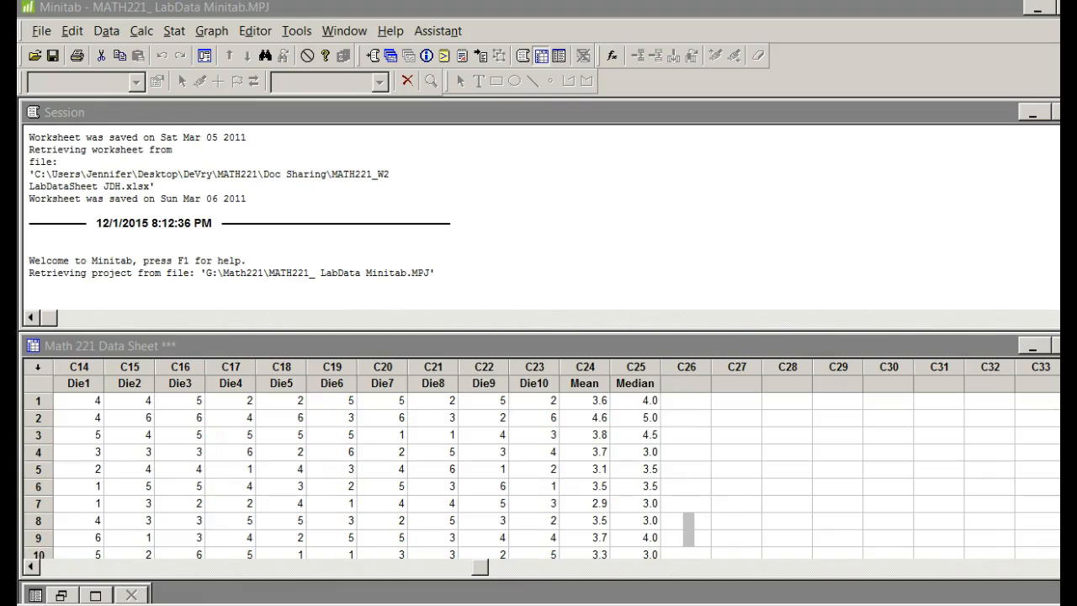
- Start Display Descriptive Statistics and add the Mean and Median columns as its variables
click(176, 31)
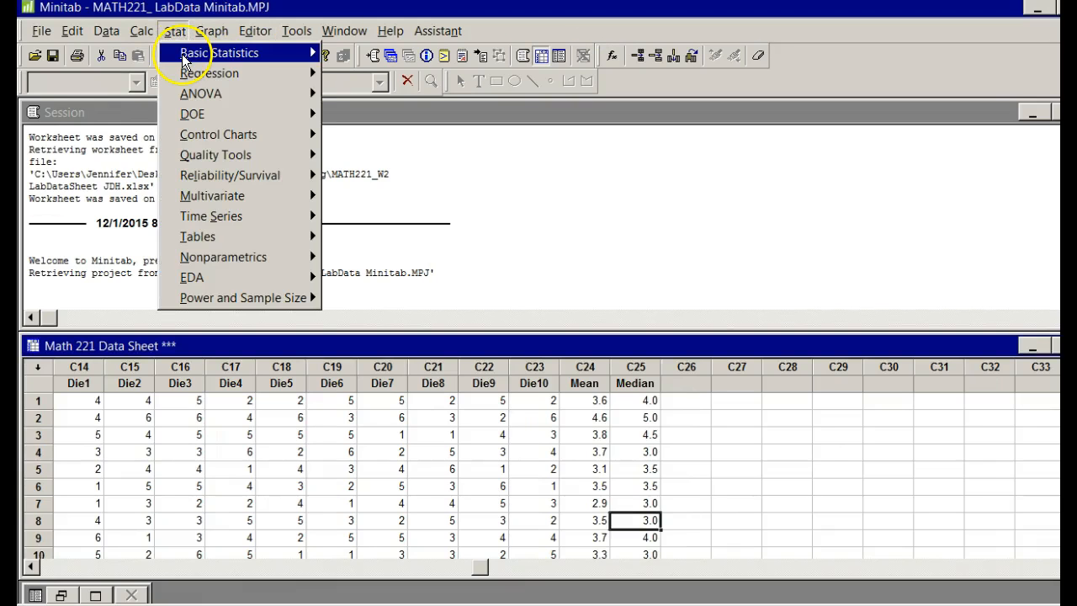
mouse_move(206, 53)
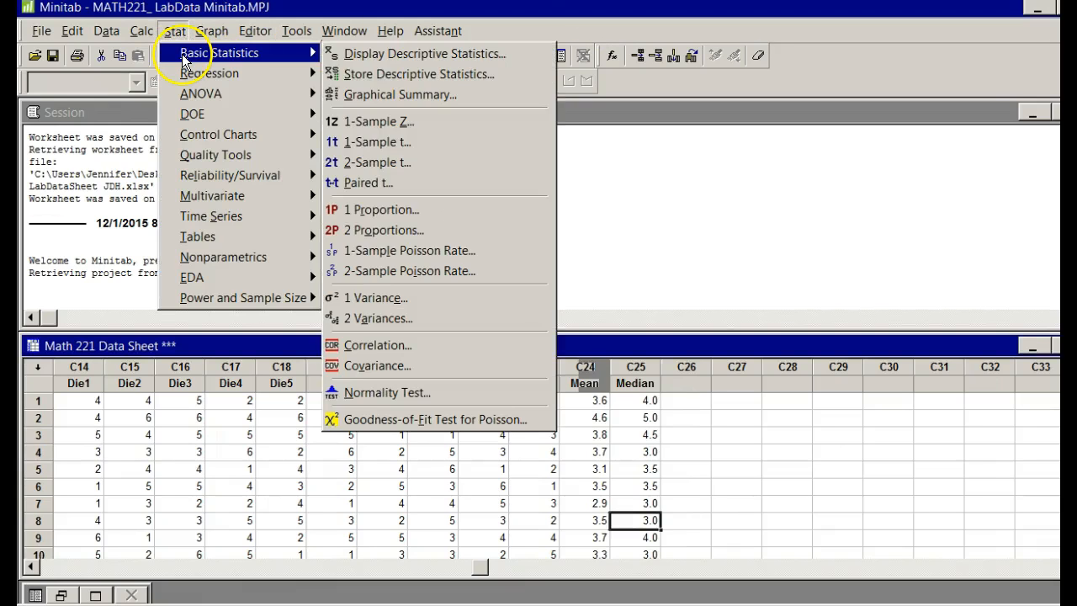
click(366, 53)
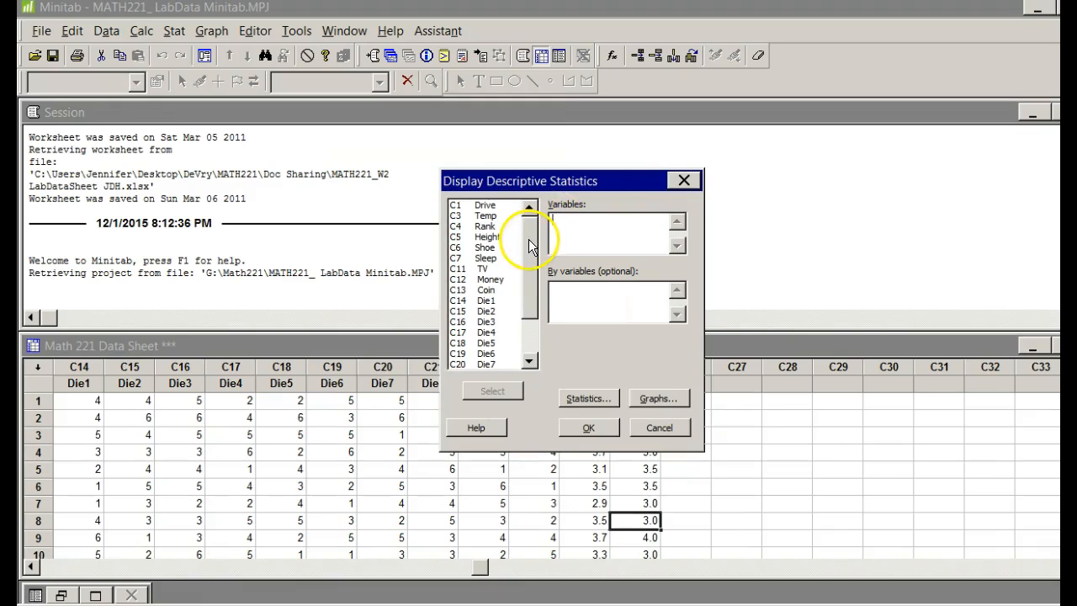
click(530, 333)
double_click(495, 355)
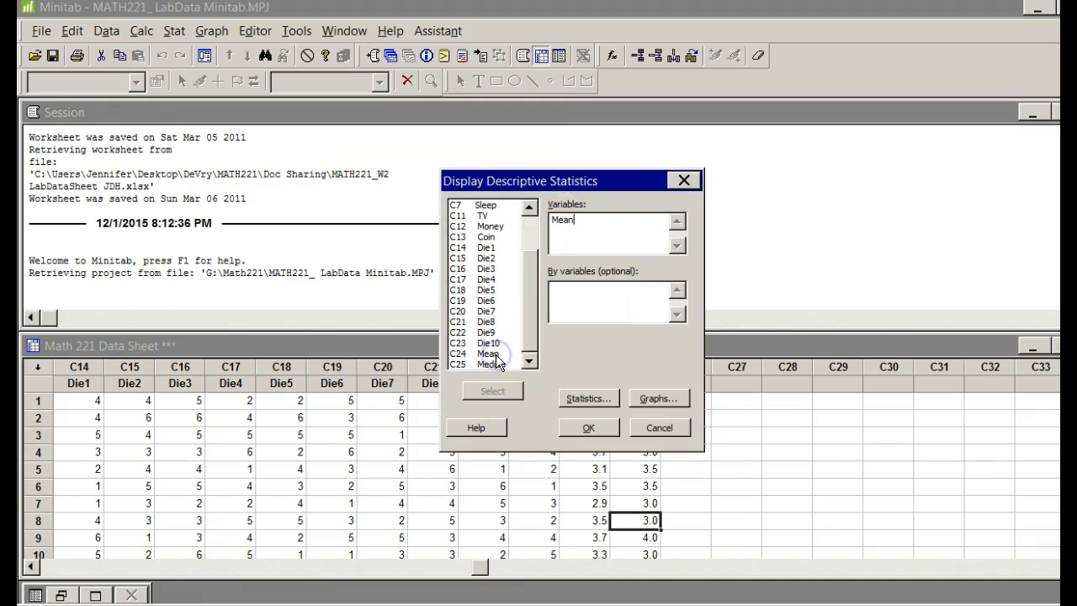
click(498, 355)
double_click(496, 364)
- Limit the displayed statistics to Mean and Standard deviation, and run the descriptive statistics
click(587, 398)
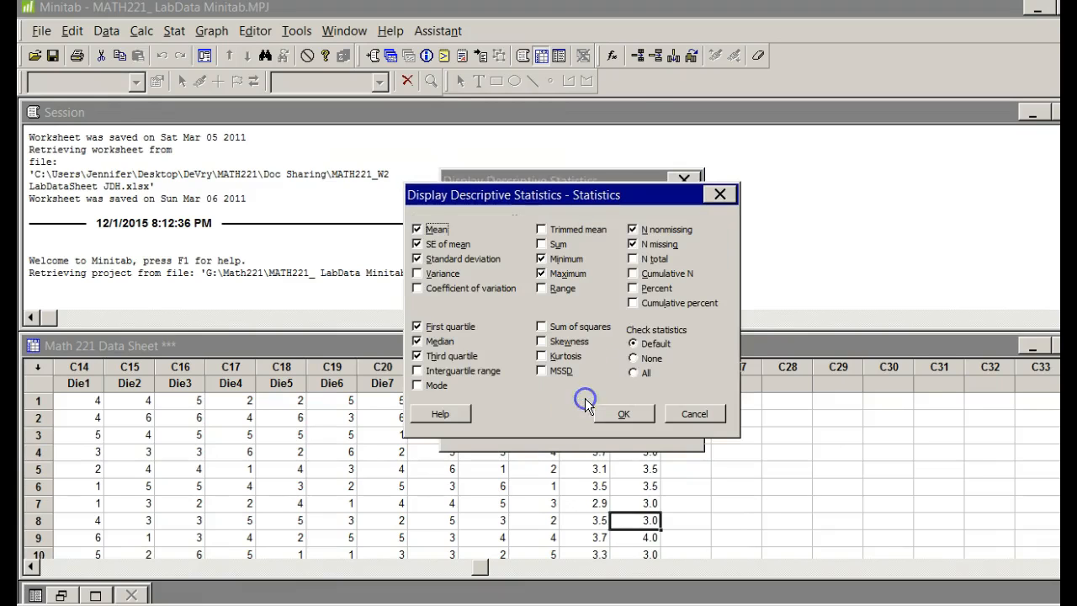
click(418, 244)
click(418, 259)
click(418, 259)
click(417, 327)
click(419, 342)
click(419, 356)
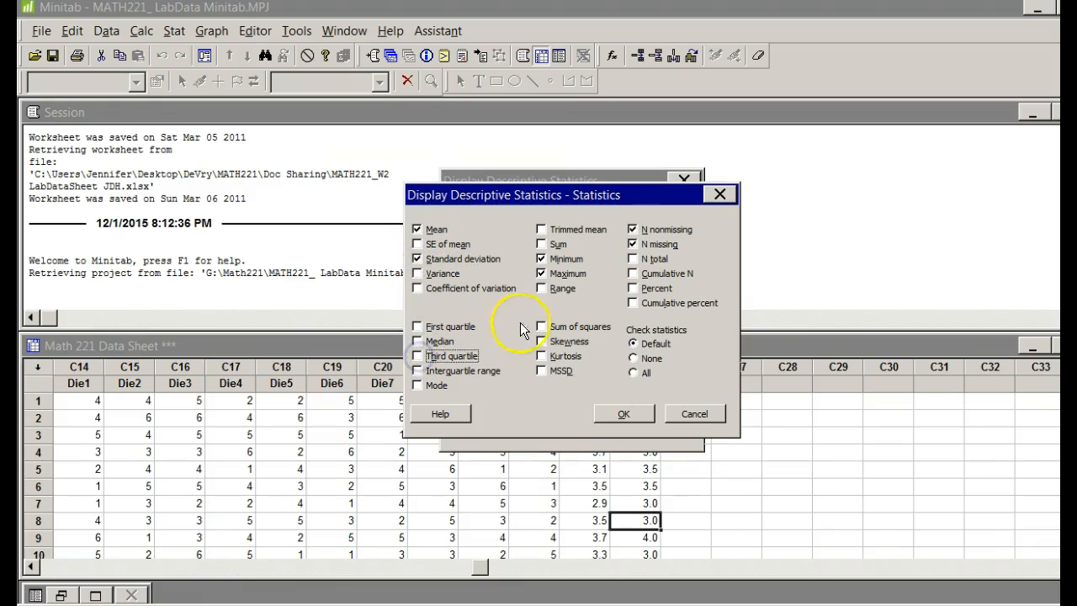
click(542, 259)
click(541, 274)
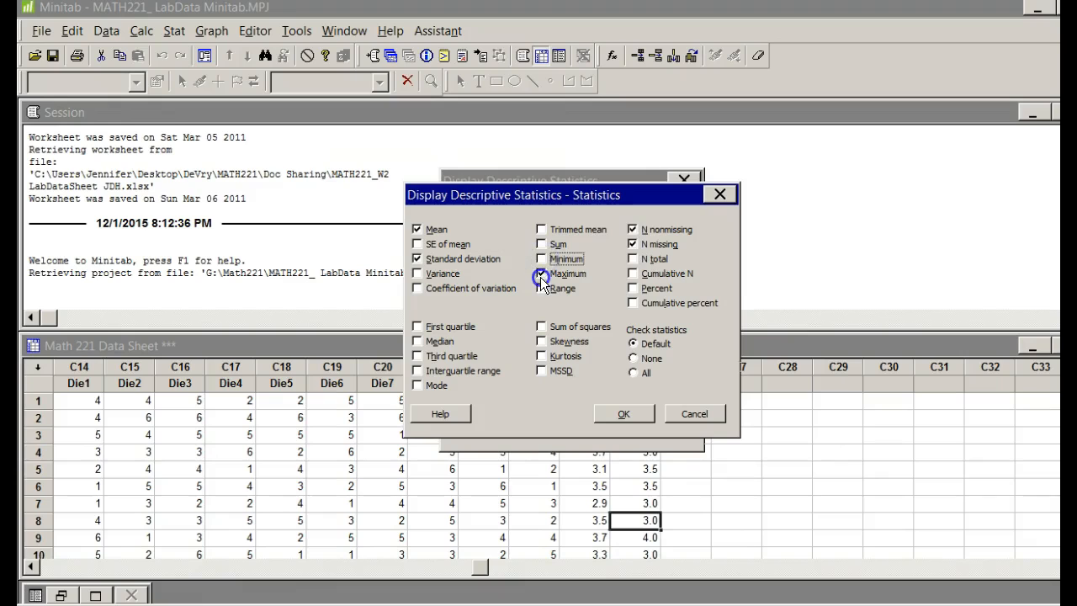
click(633, 229)
click(633, 244)
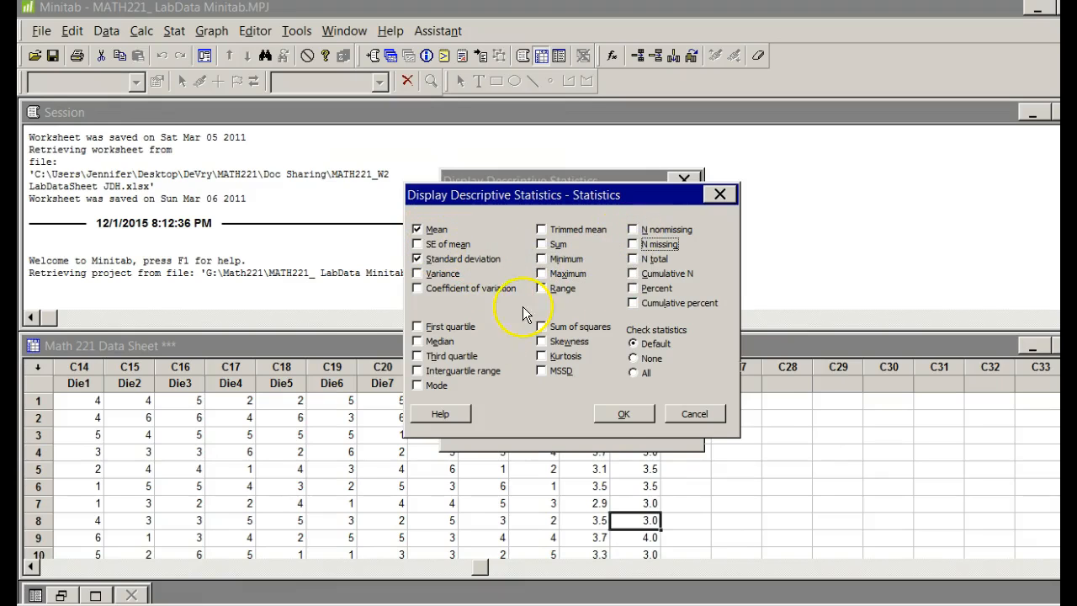
click(613, 413)
click(592, 427)
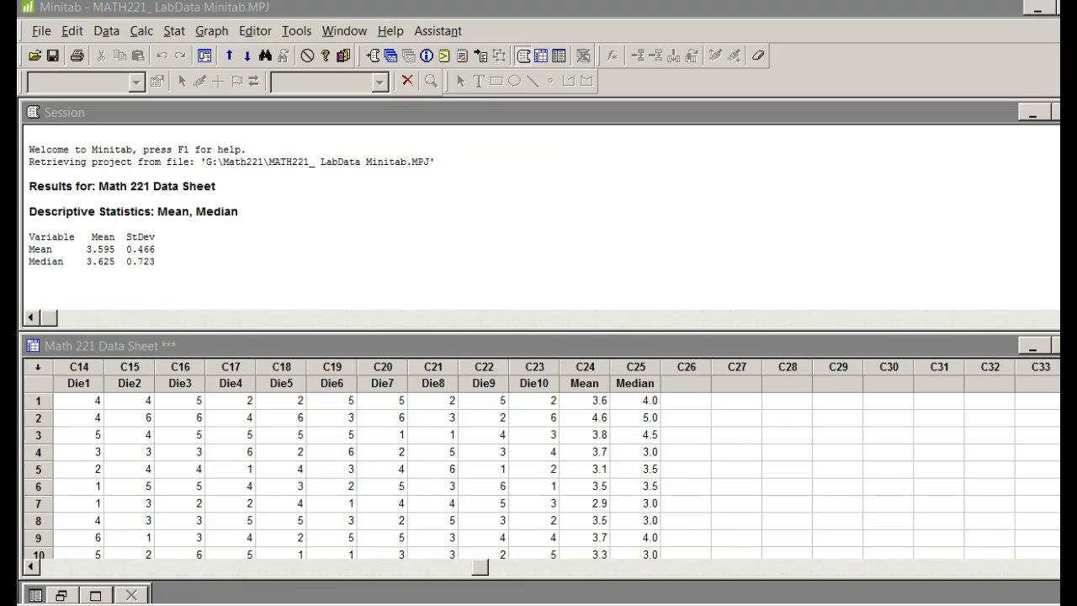
- Compare the means and standard deviations of the Mean and Median variables in the descriptive statistics output
click(114, 249)
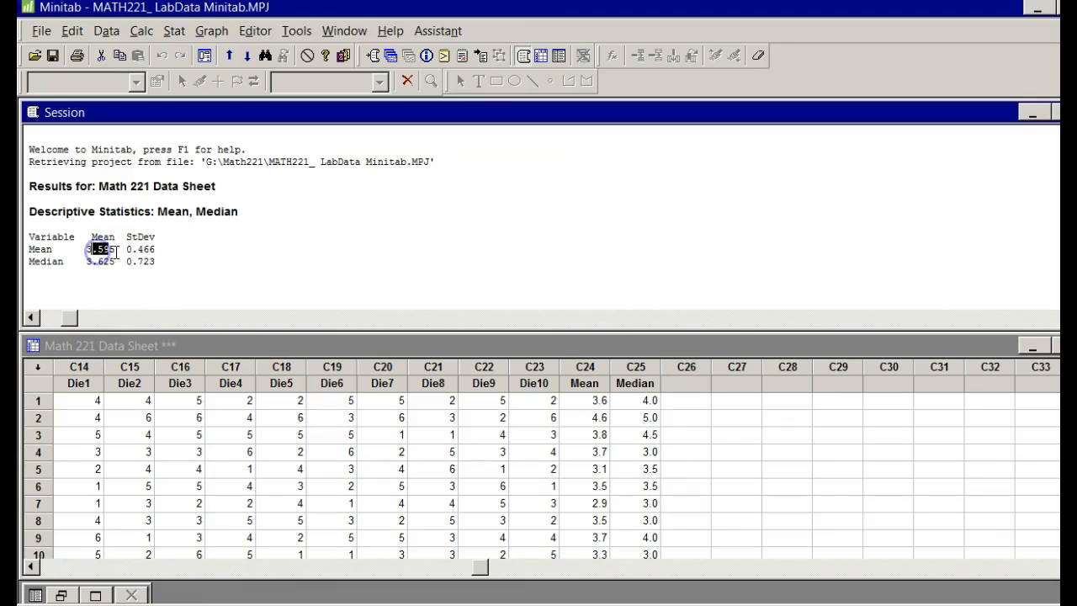
drag(113, 250, 91, 262)
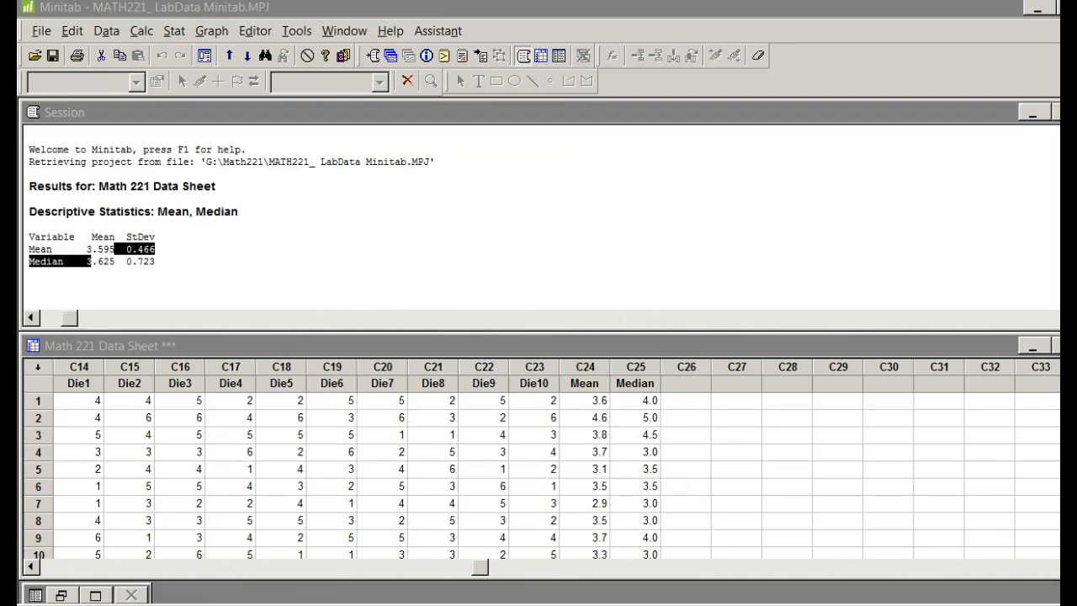
click(137, 264)
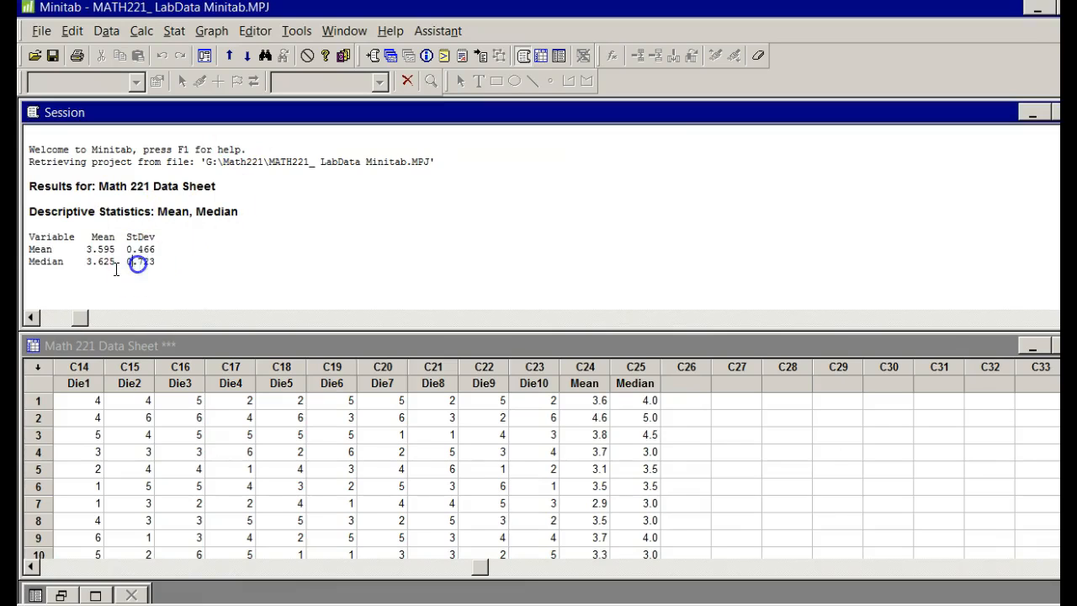
drag(115, 261, 86, 262)
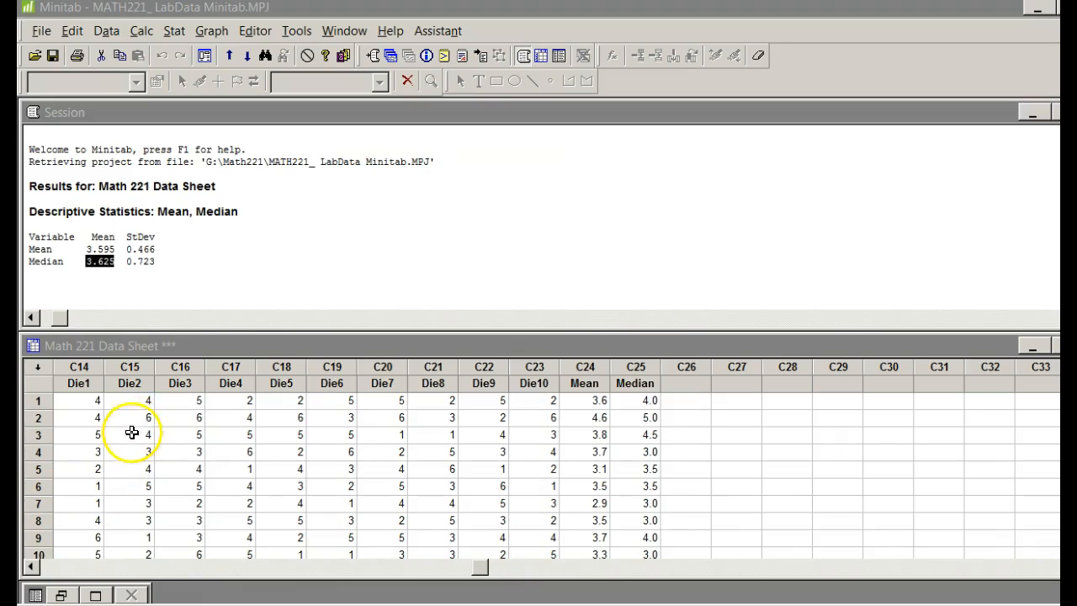
click(156, 250)
drag(157, 249, 128, 251)
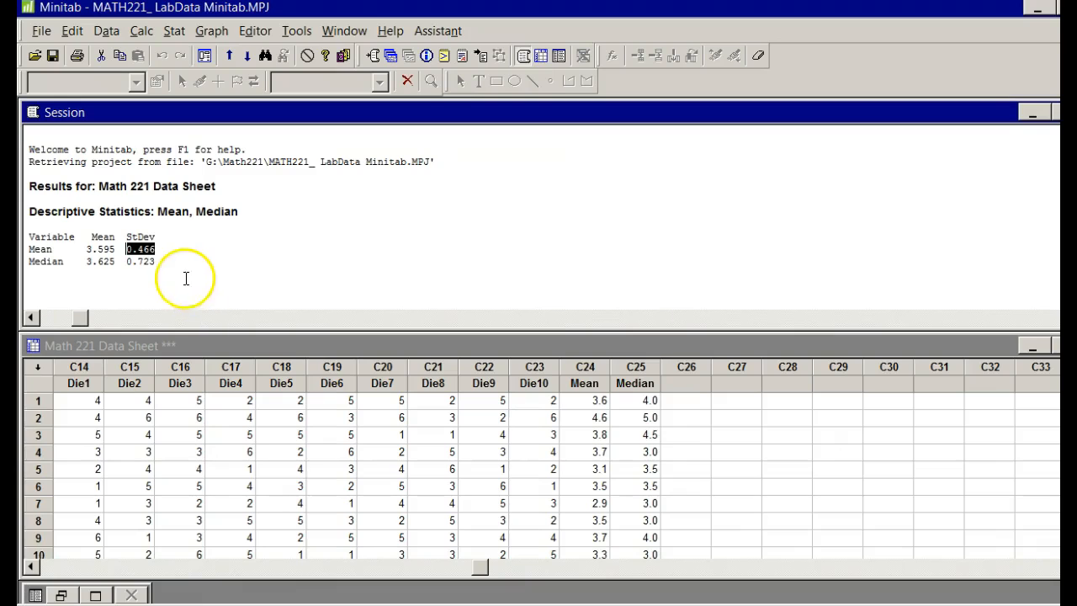
click(168, 265)
drag(169, 265, 123, 266)
click(275, 277)
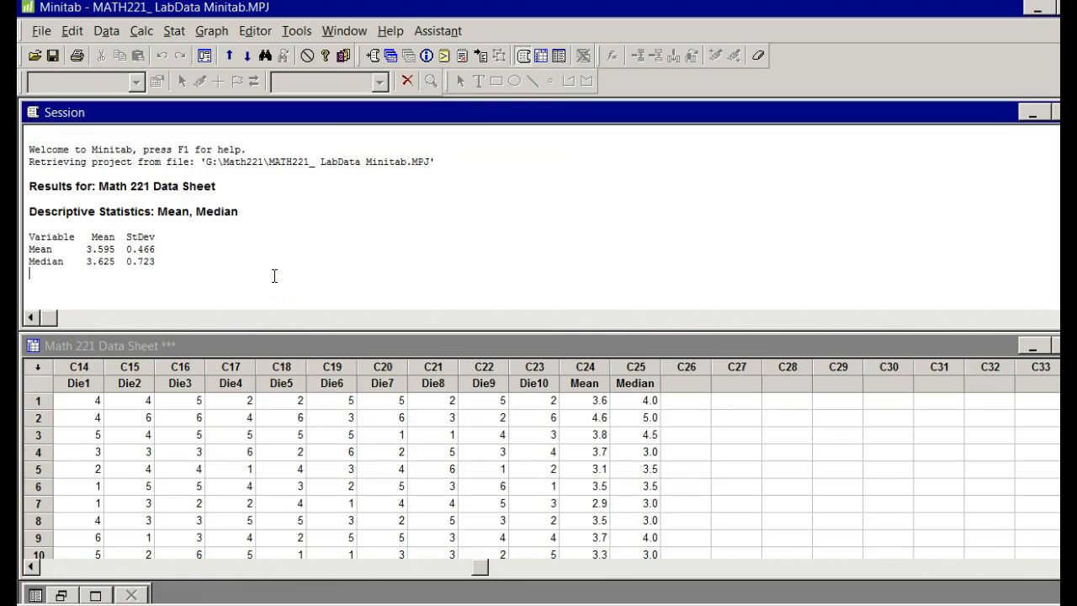
click(275, 269)
click(253, 265)
drag(156, 264, 132, 264)
click(278, 267)
click(287, 266)
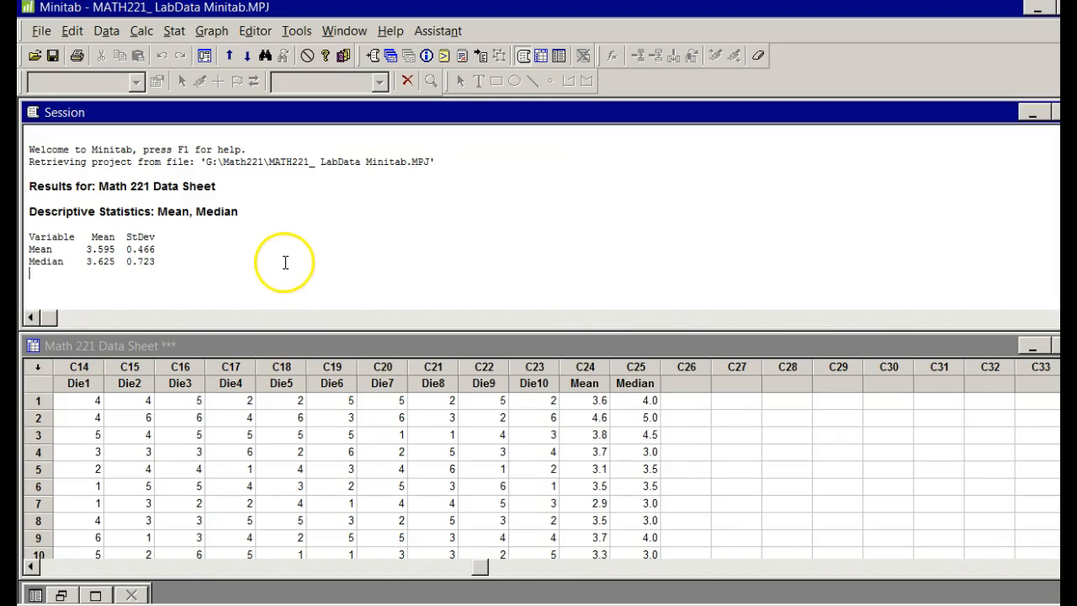